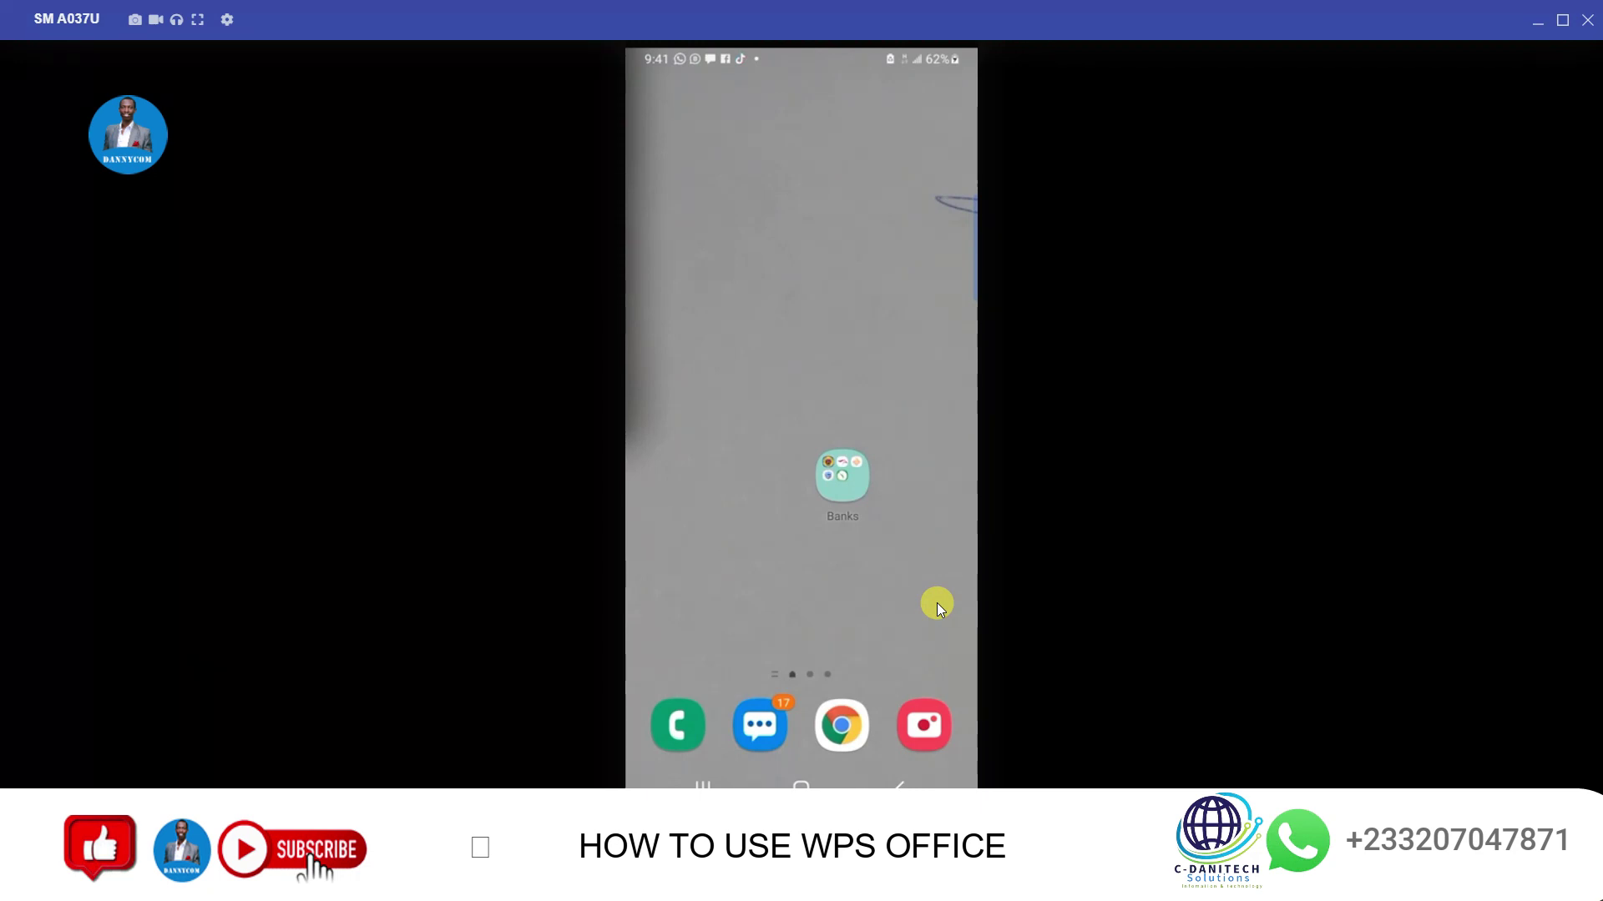
- Bring up the Android home screen editing options, then leave edit mode
left_click(937, 606)
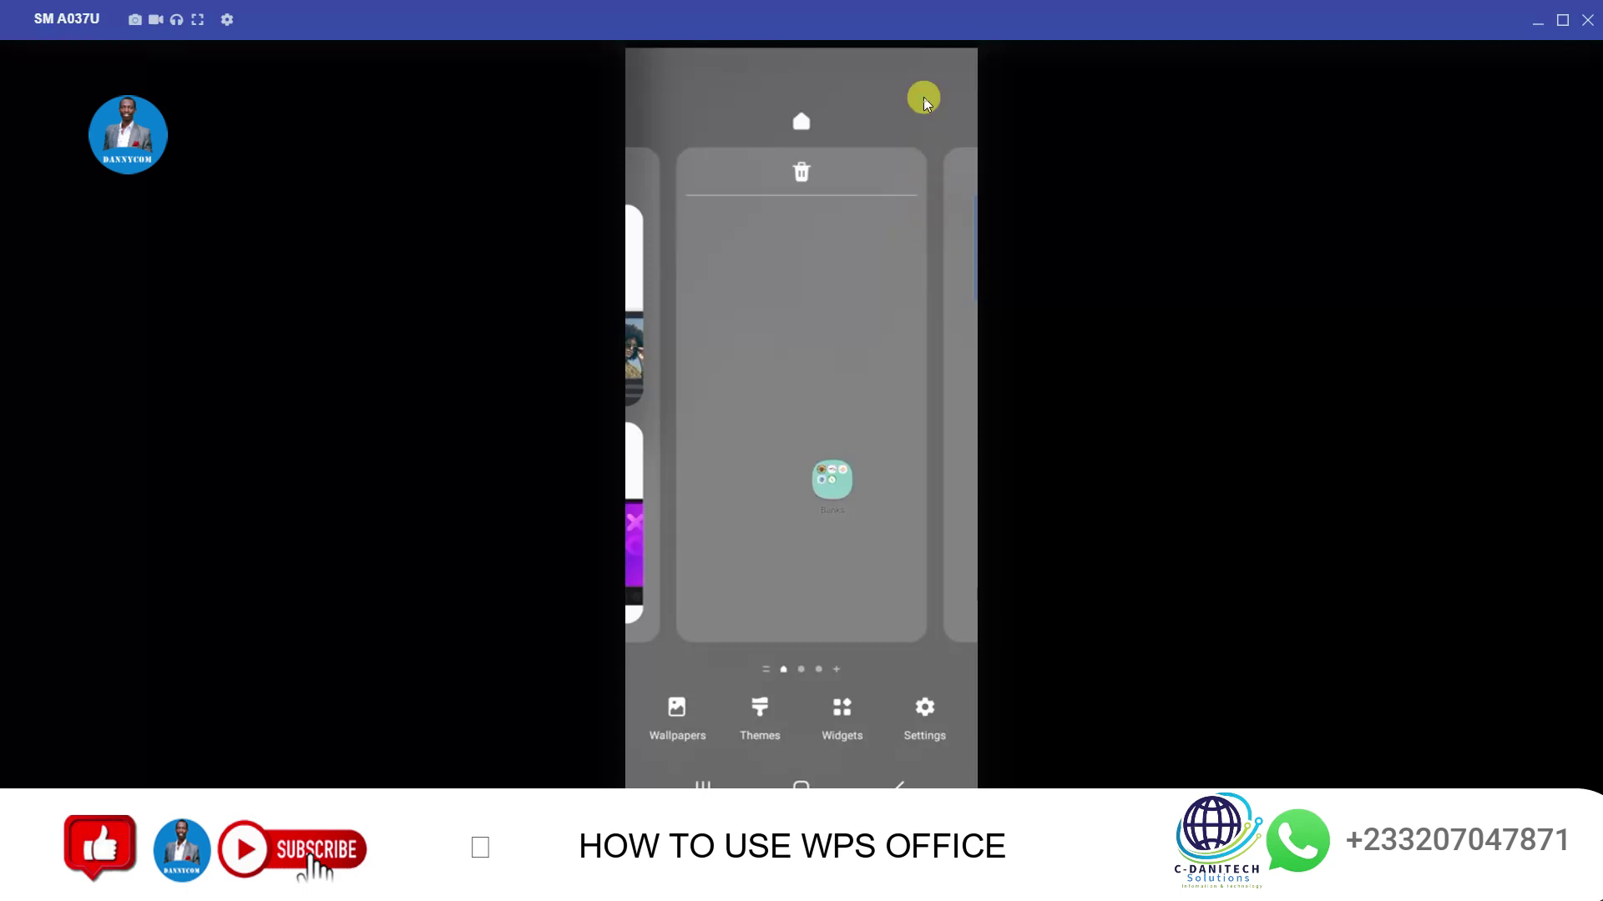
right_click(1132, 436)
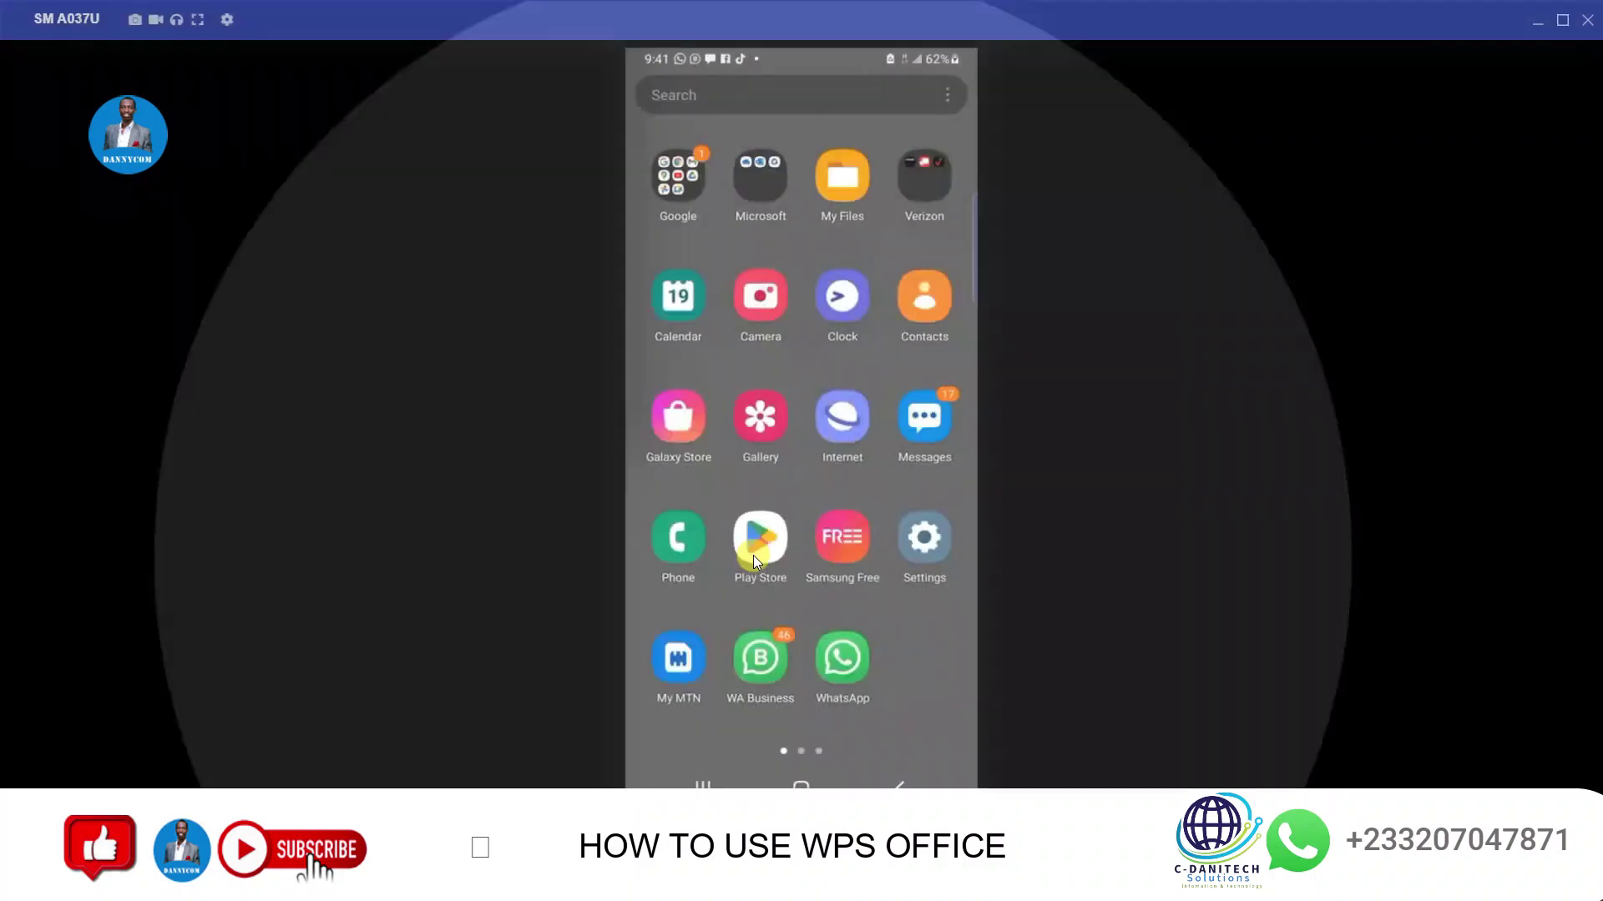
- Search Play Store for 'wps', confirm WPS Office is installed, then go back to the home screen
left_click(753, 554)
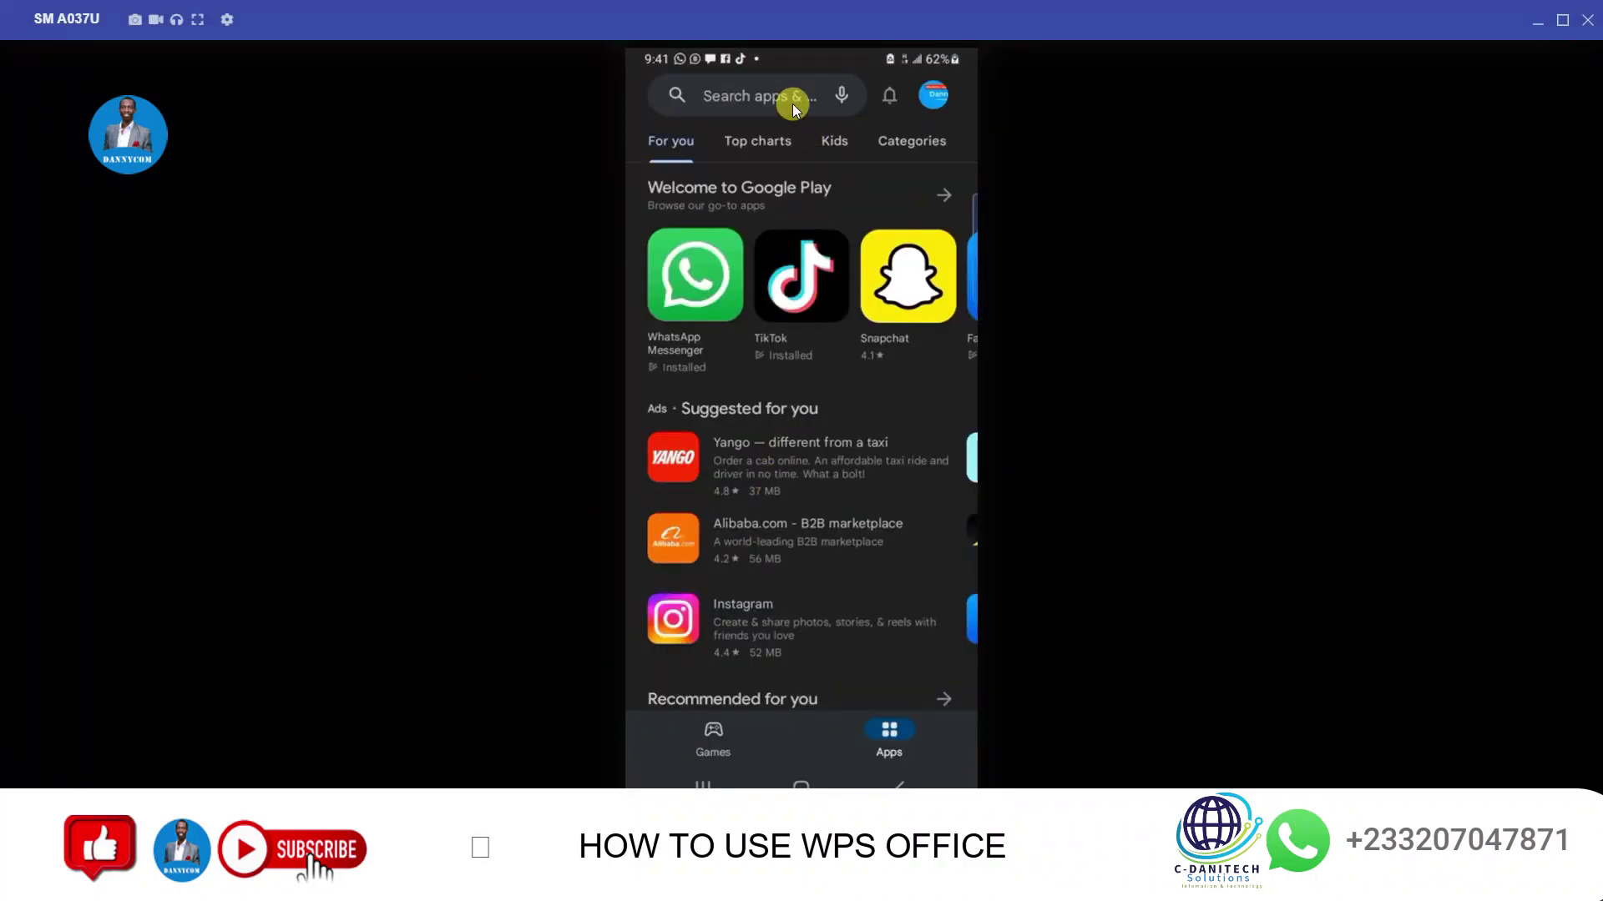
left_click(773, 94)
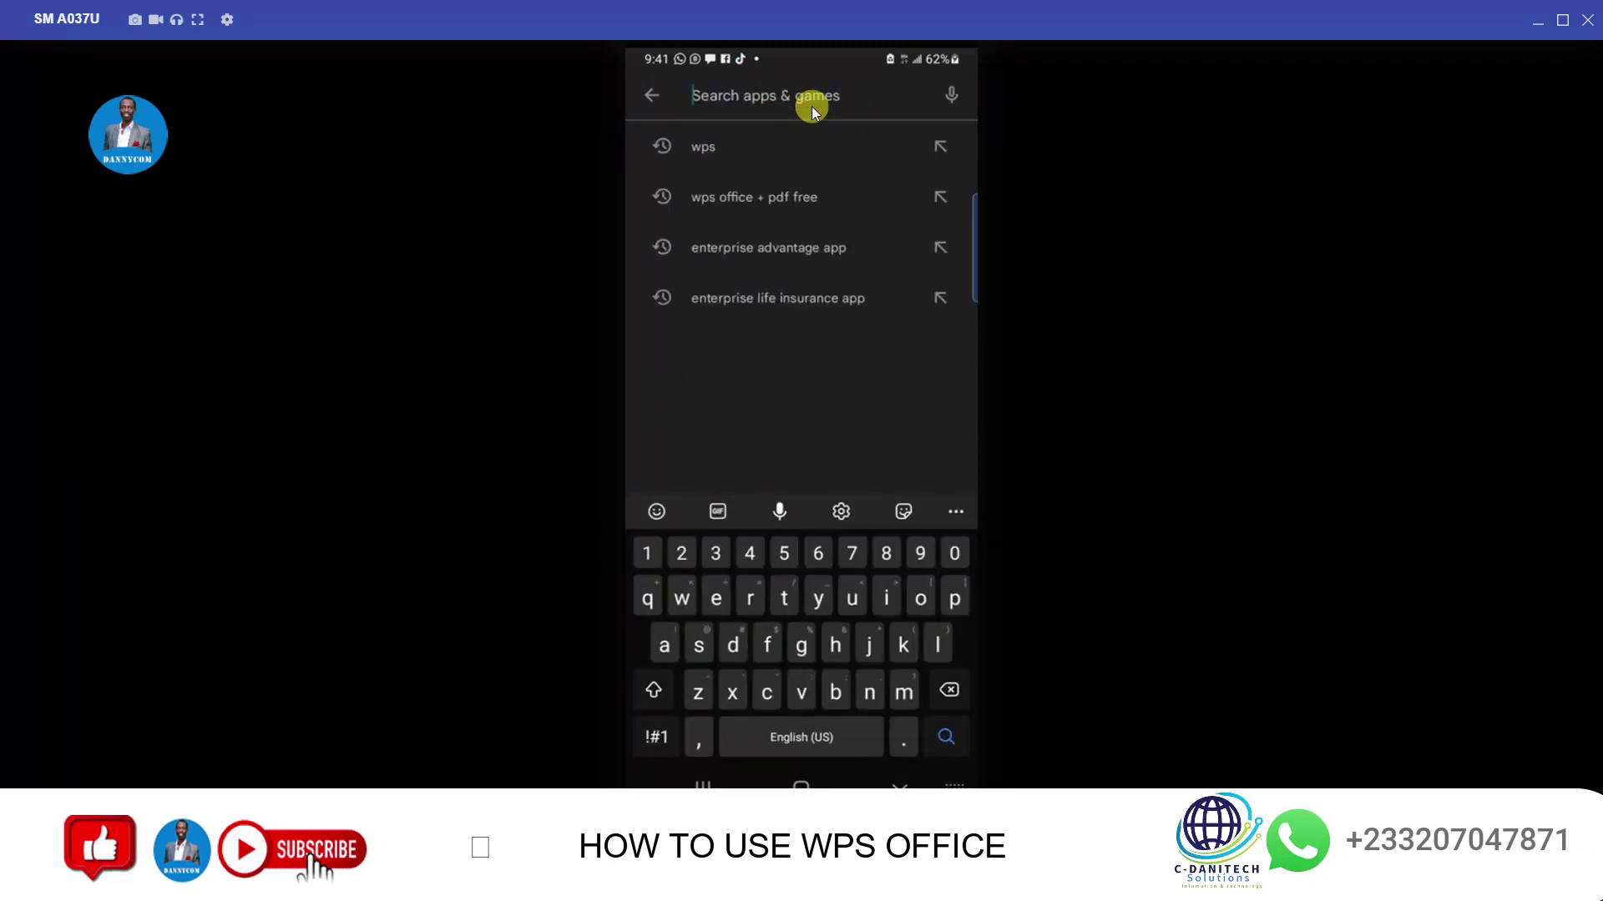
type("wps")
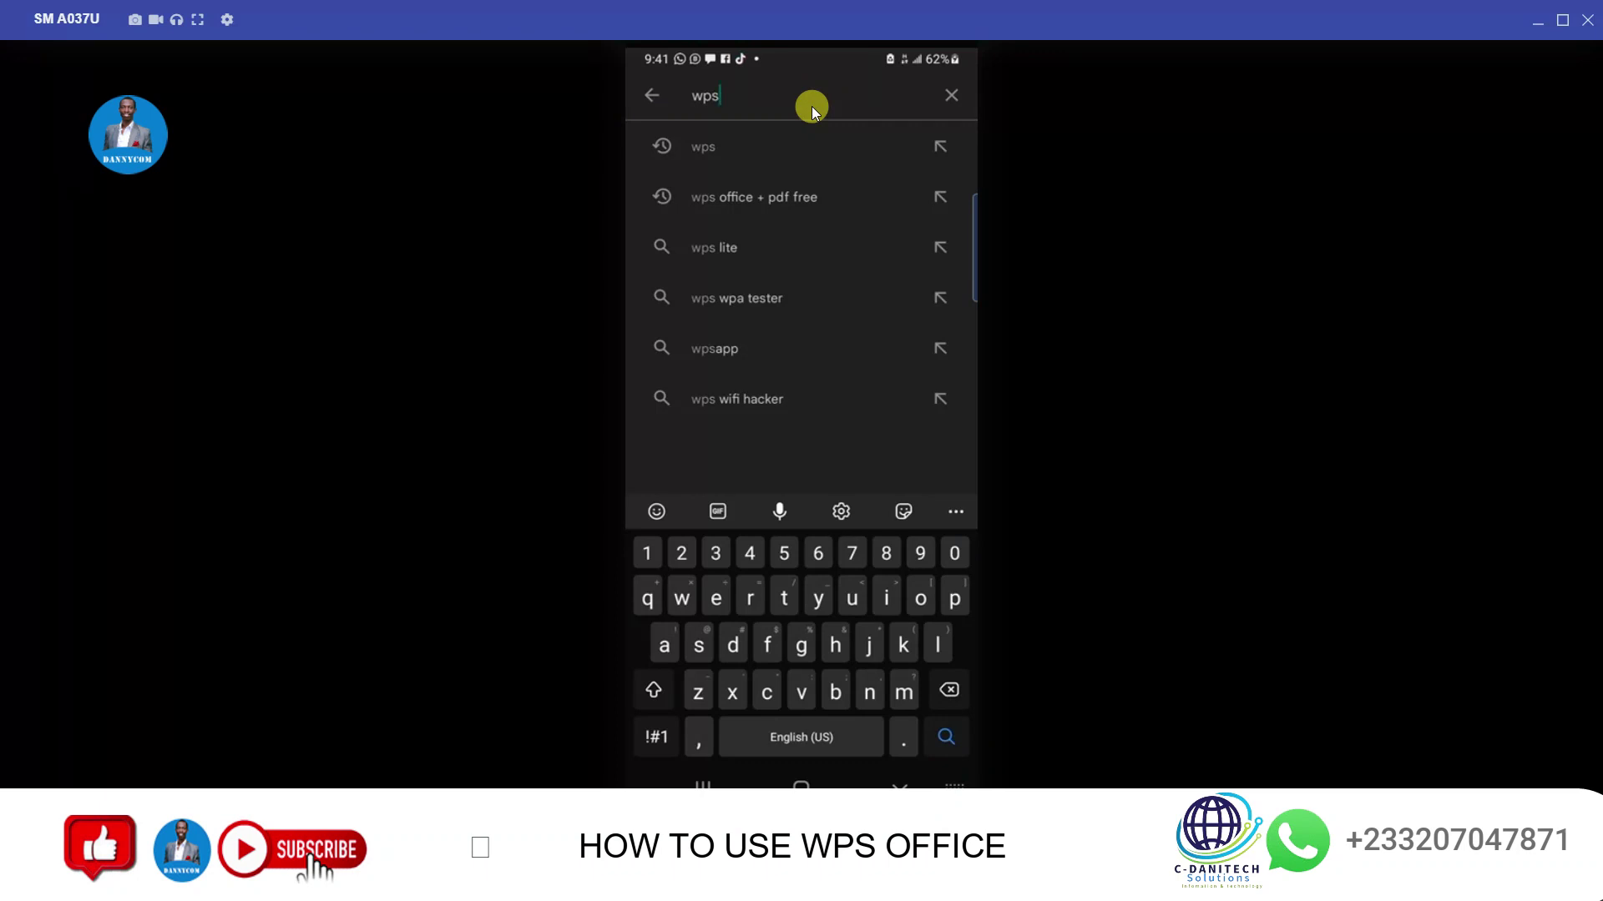
key("Return")
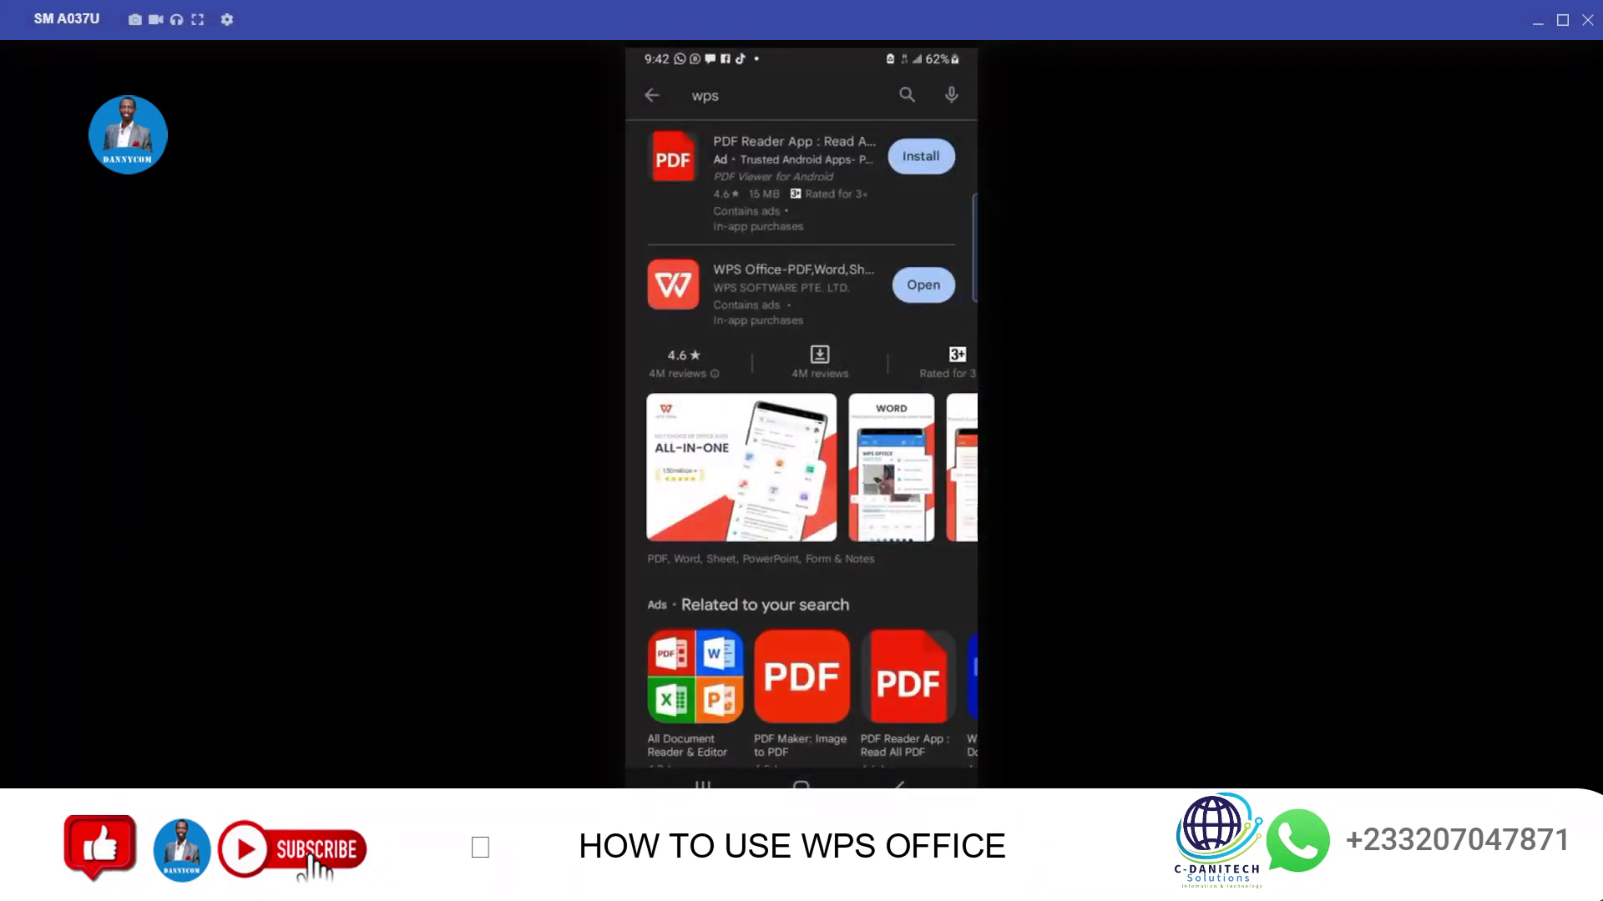
left_click(799, 786)
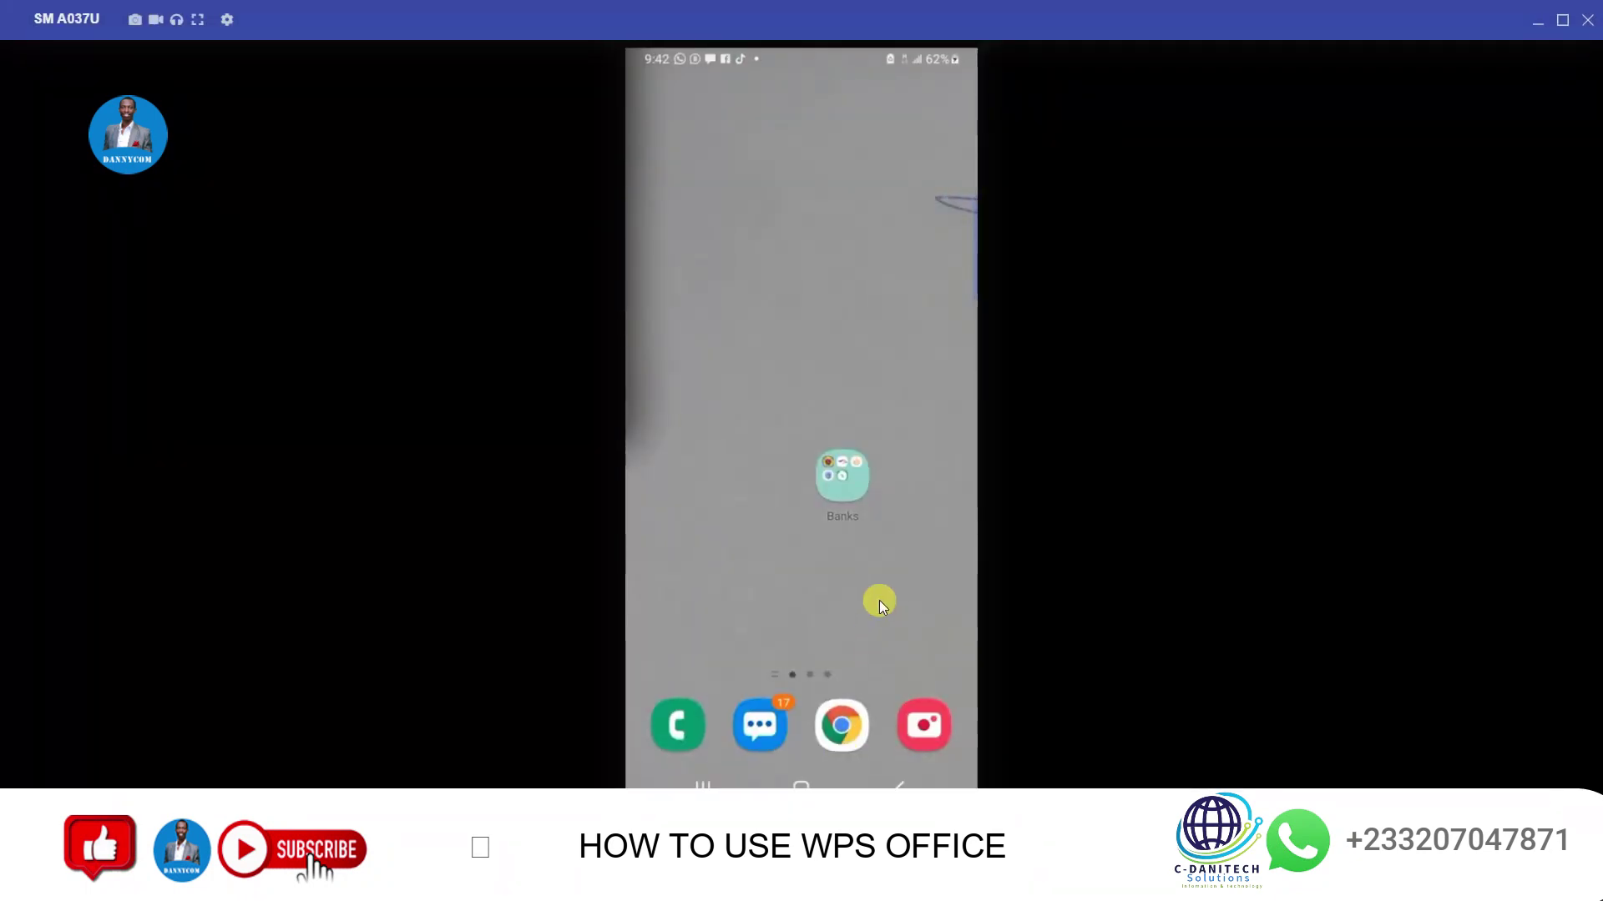
- Launch WPS Office from the second page of the app drawer
scroll(879, 599, "down", 2)
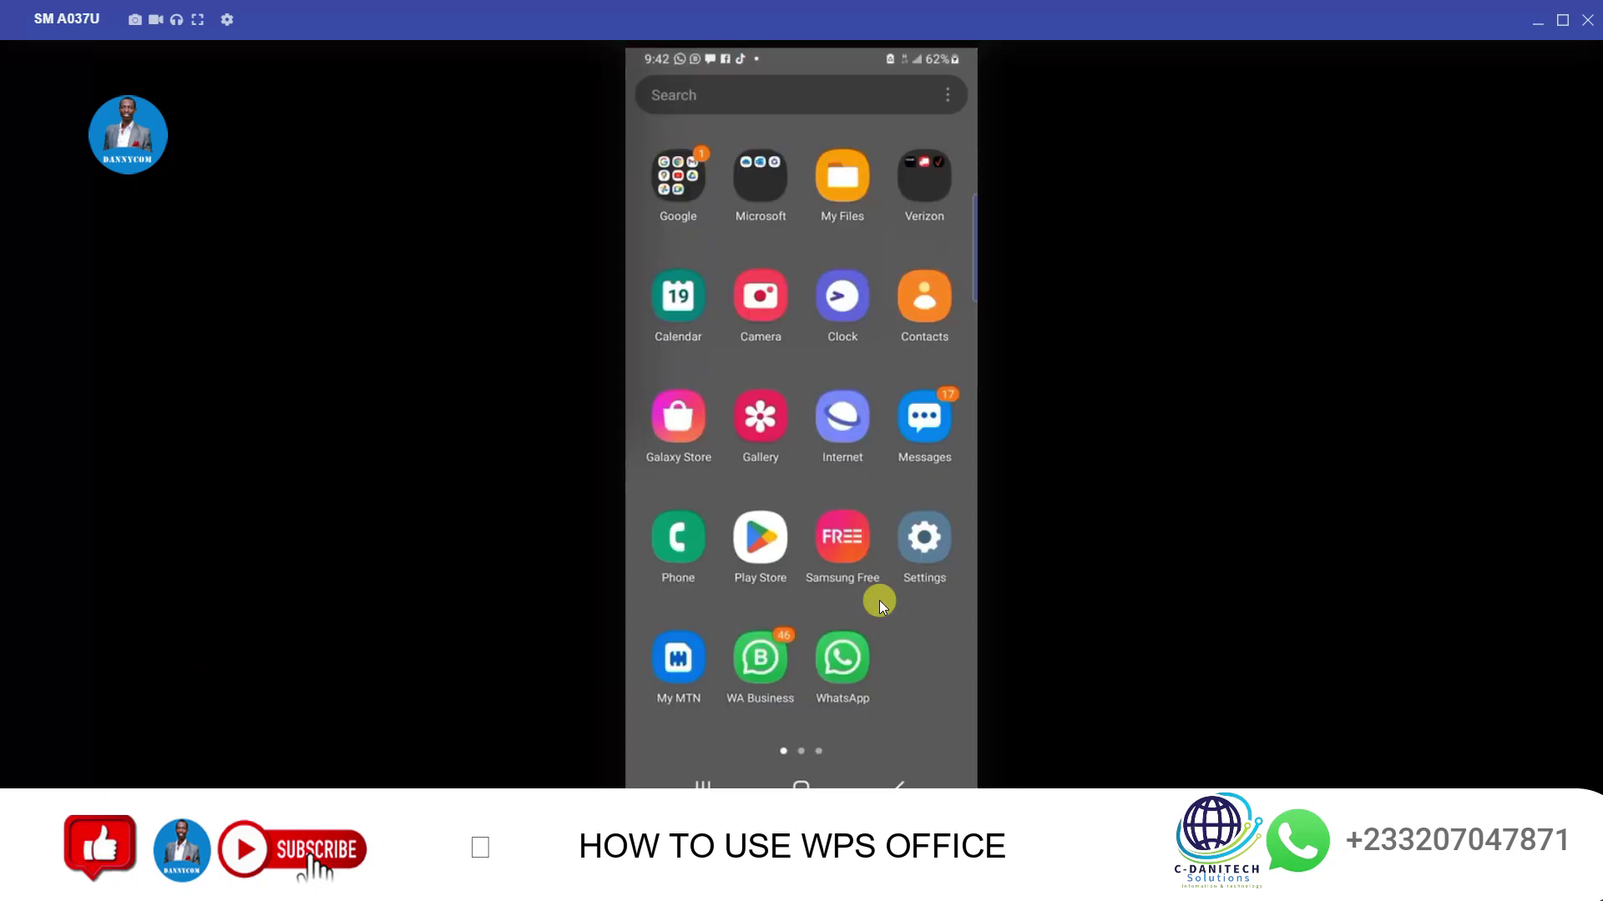
scroll(880, 600, "down", 2)
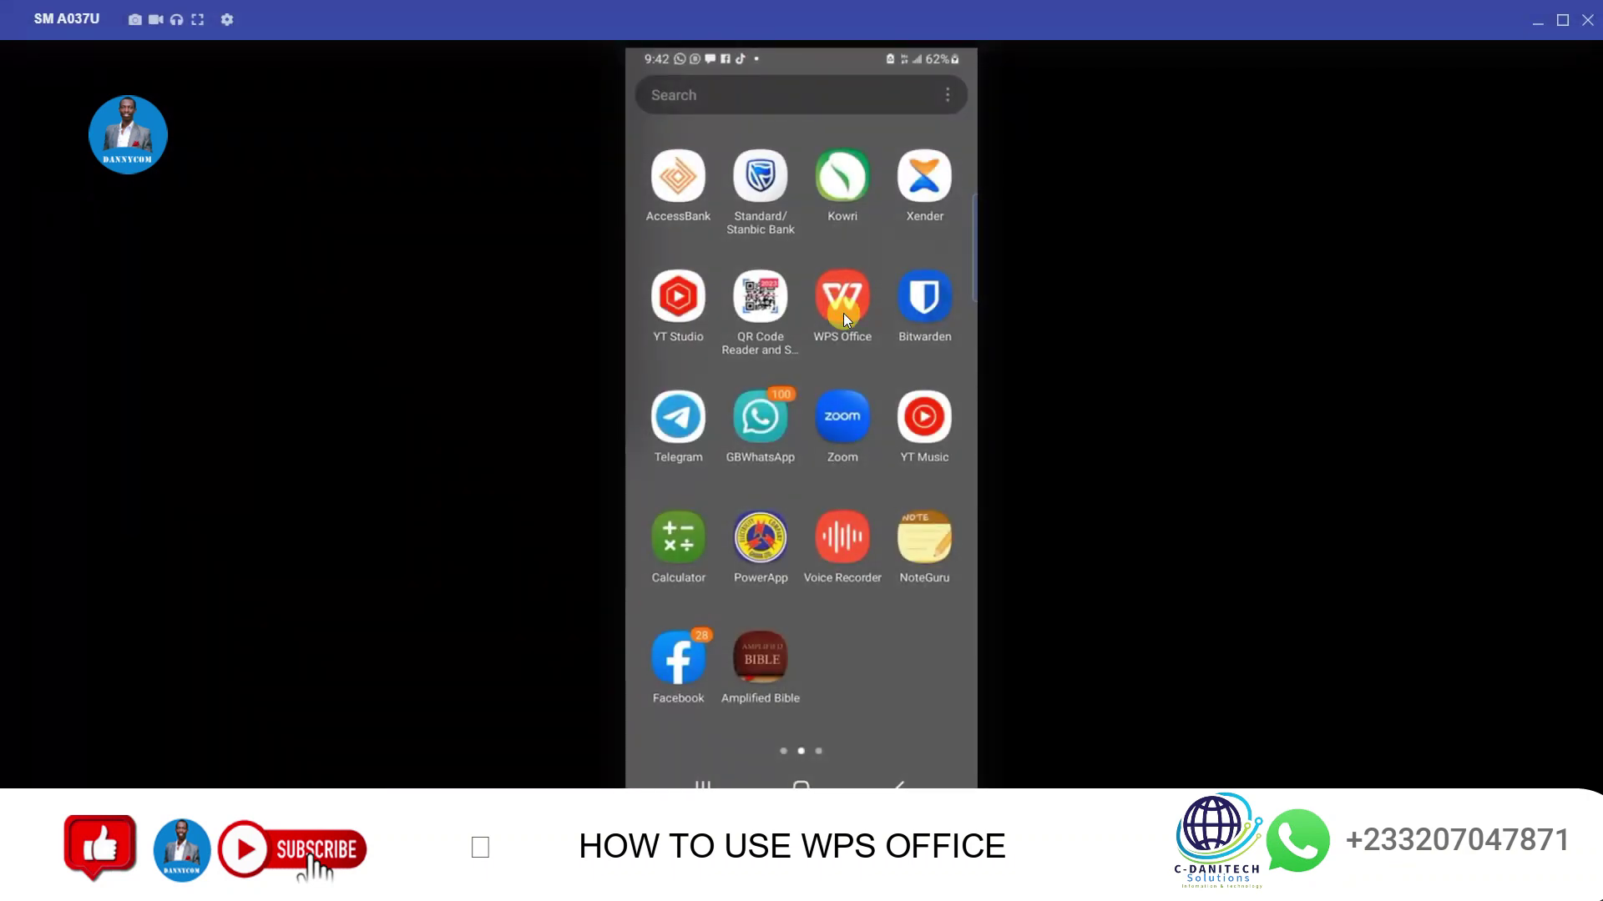
left_click(843, 314)
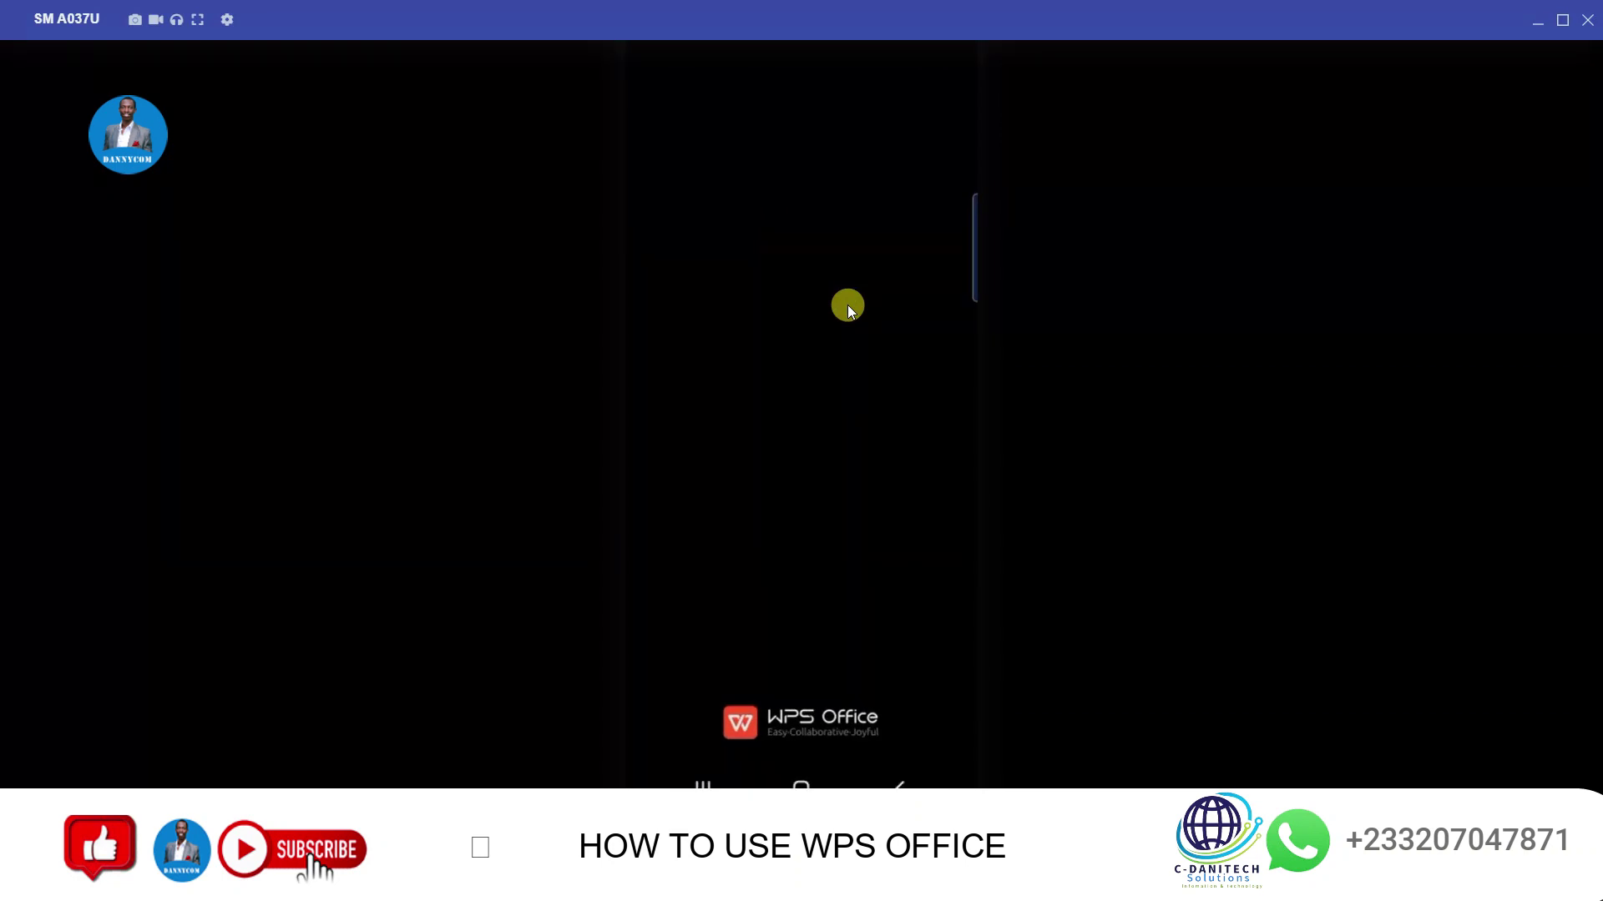
- Scroll through the Recent files list and bring up the Create new file choices
scroll(795, 498, "down", 1)
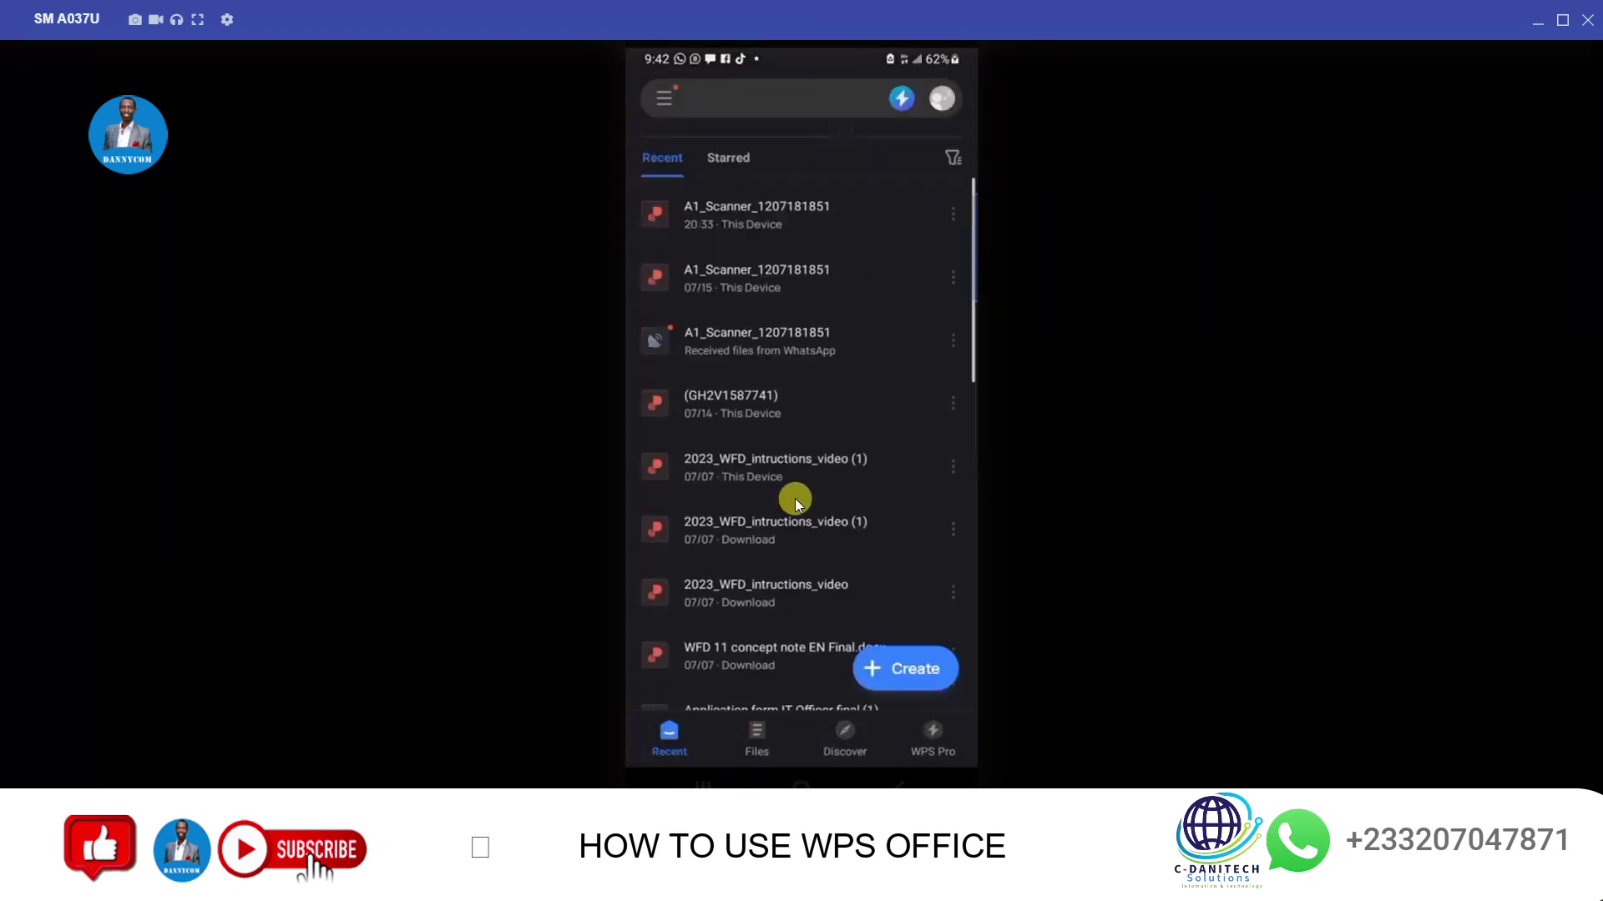
scroll(795, 498, "down", 1)
scroll(794, 498, "up", 2)
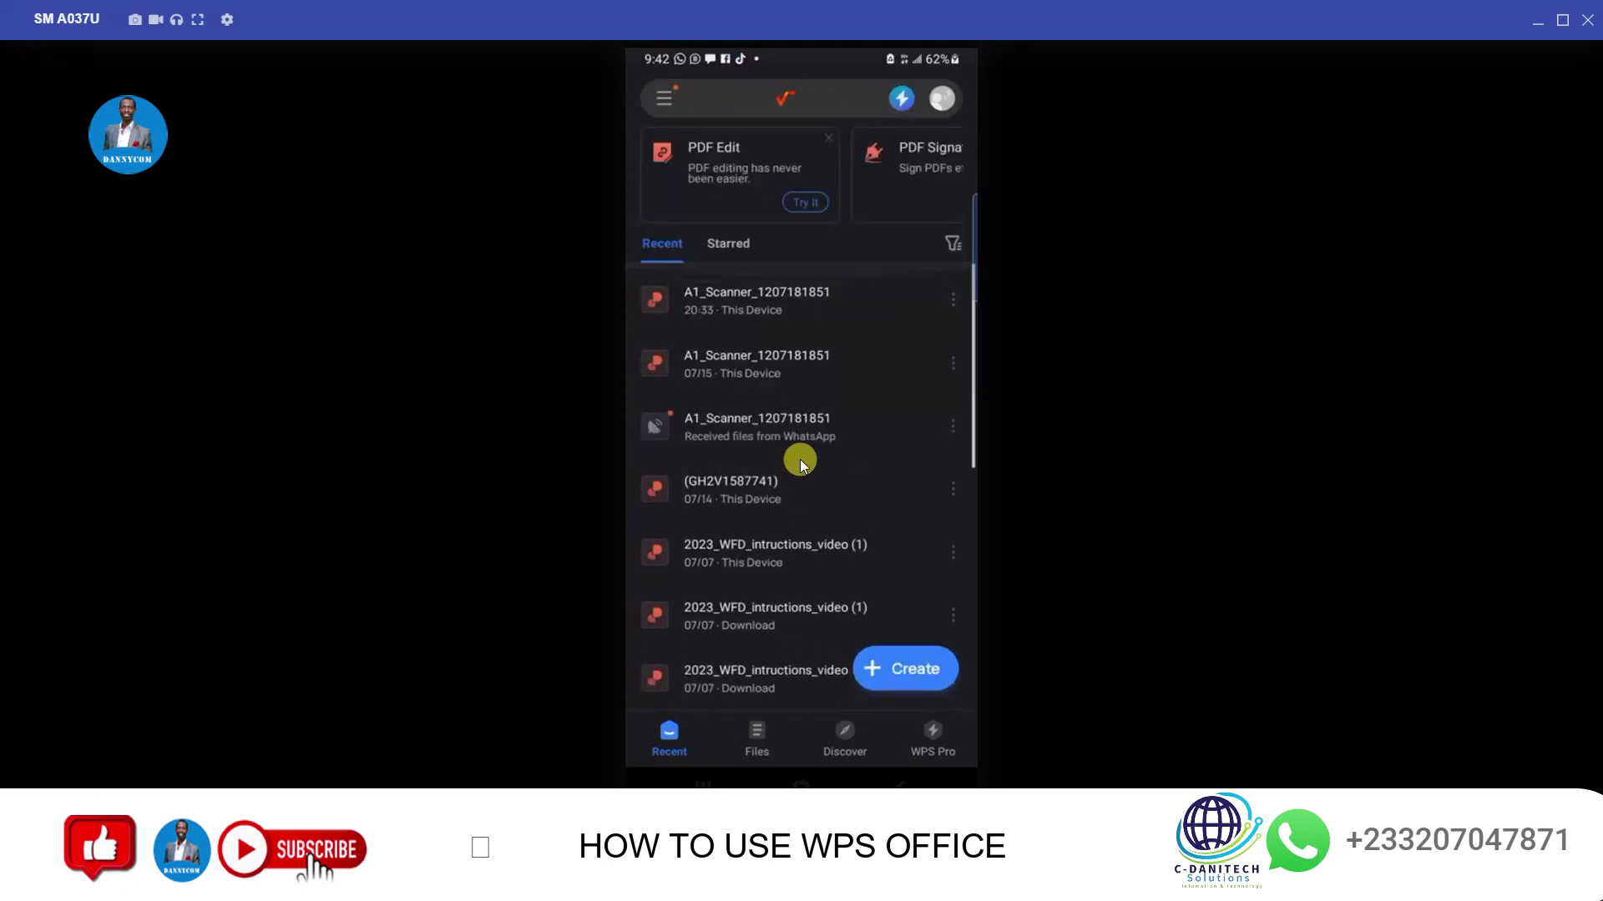
scroll(800, 459, "down", 3)
scroll(800, 460, "up", 3)
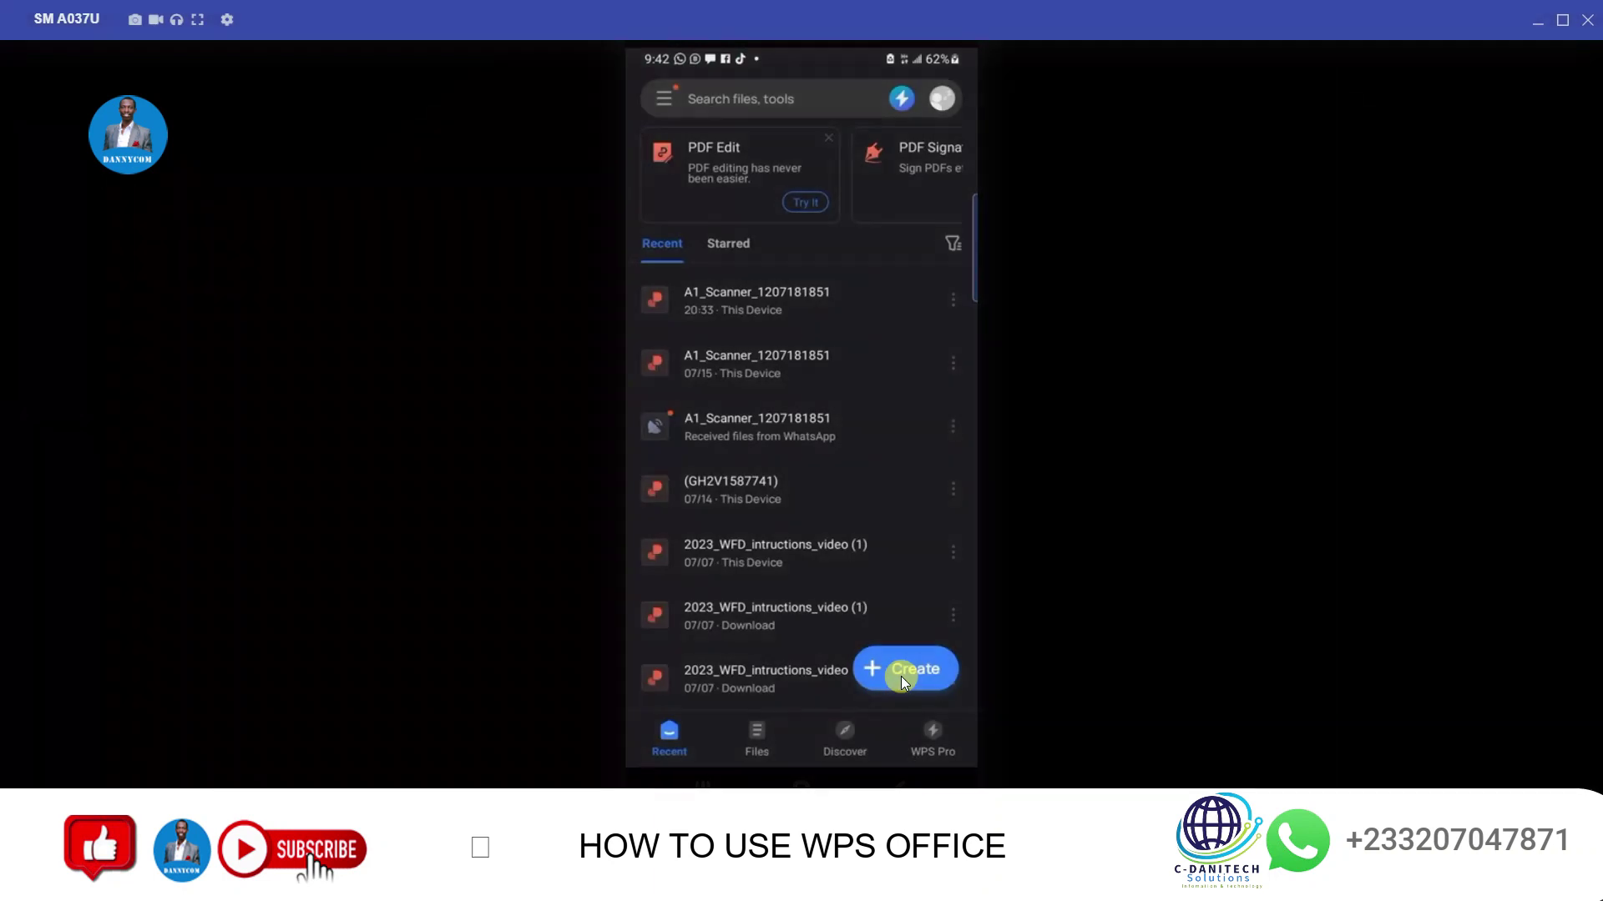
left_click(900, 677)
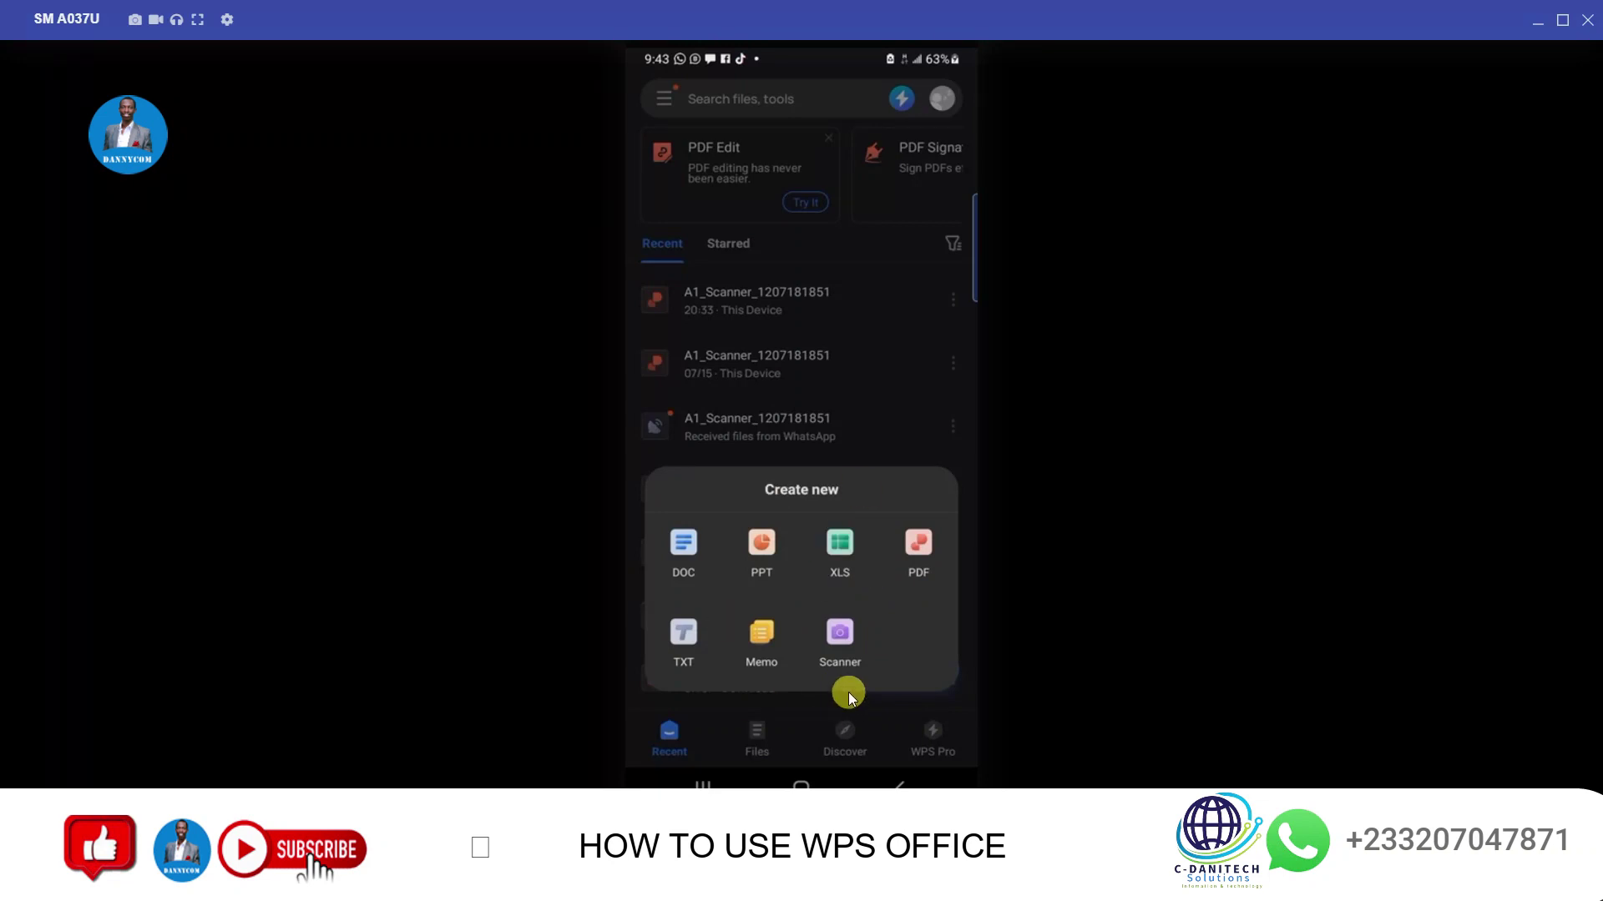
- Create a new DOC from the Blank template
left_click(687, 545)
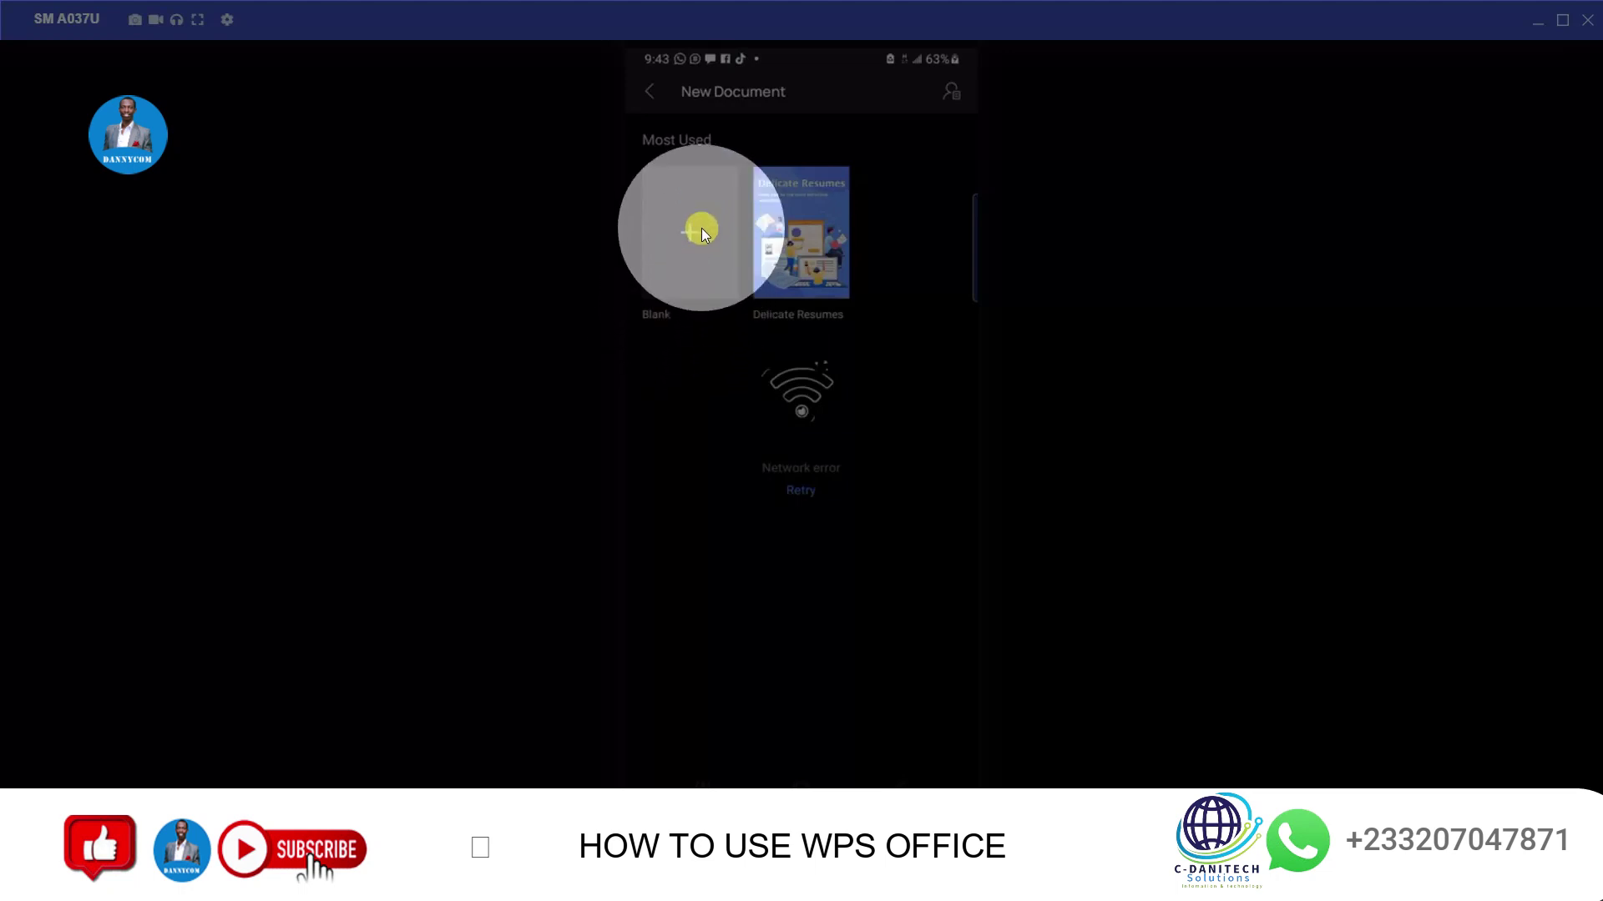
left_click(702, 229)
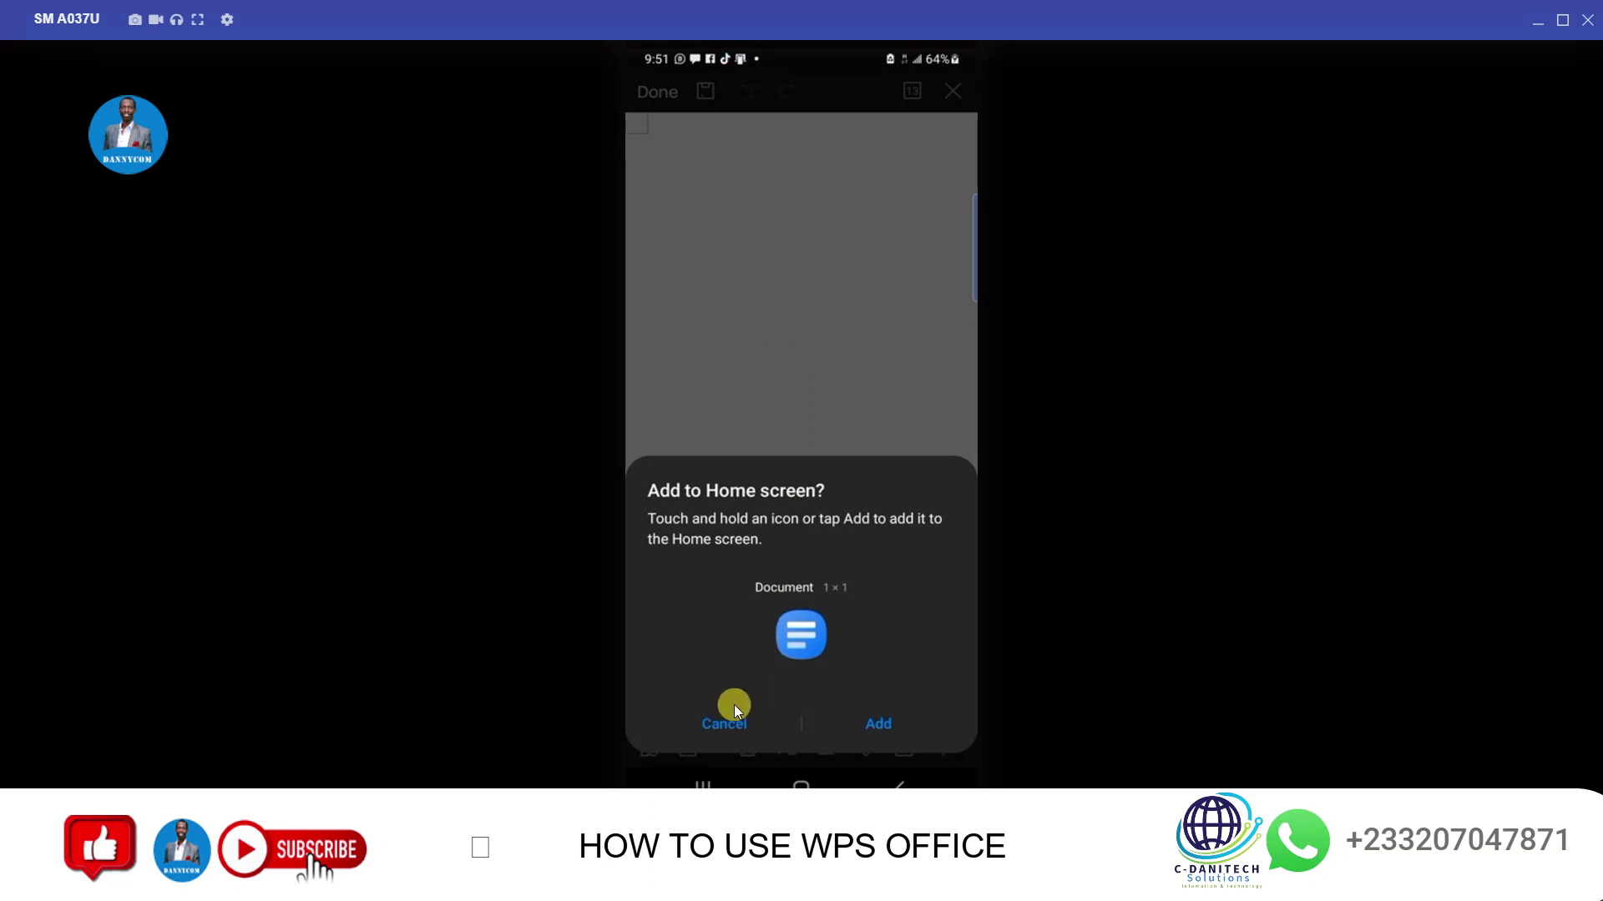
- Dismiss the home-screen shortcut prompt and type two test lines, 'theh 'jsjsjjd' and 'hghggn'
left_click(722, 725)
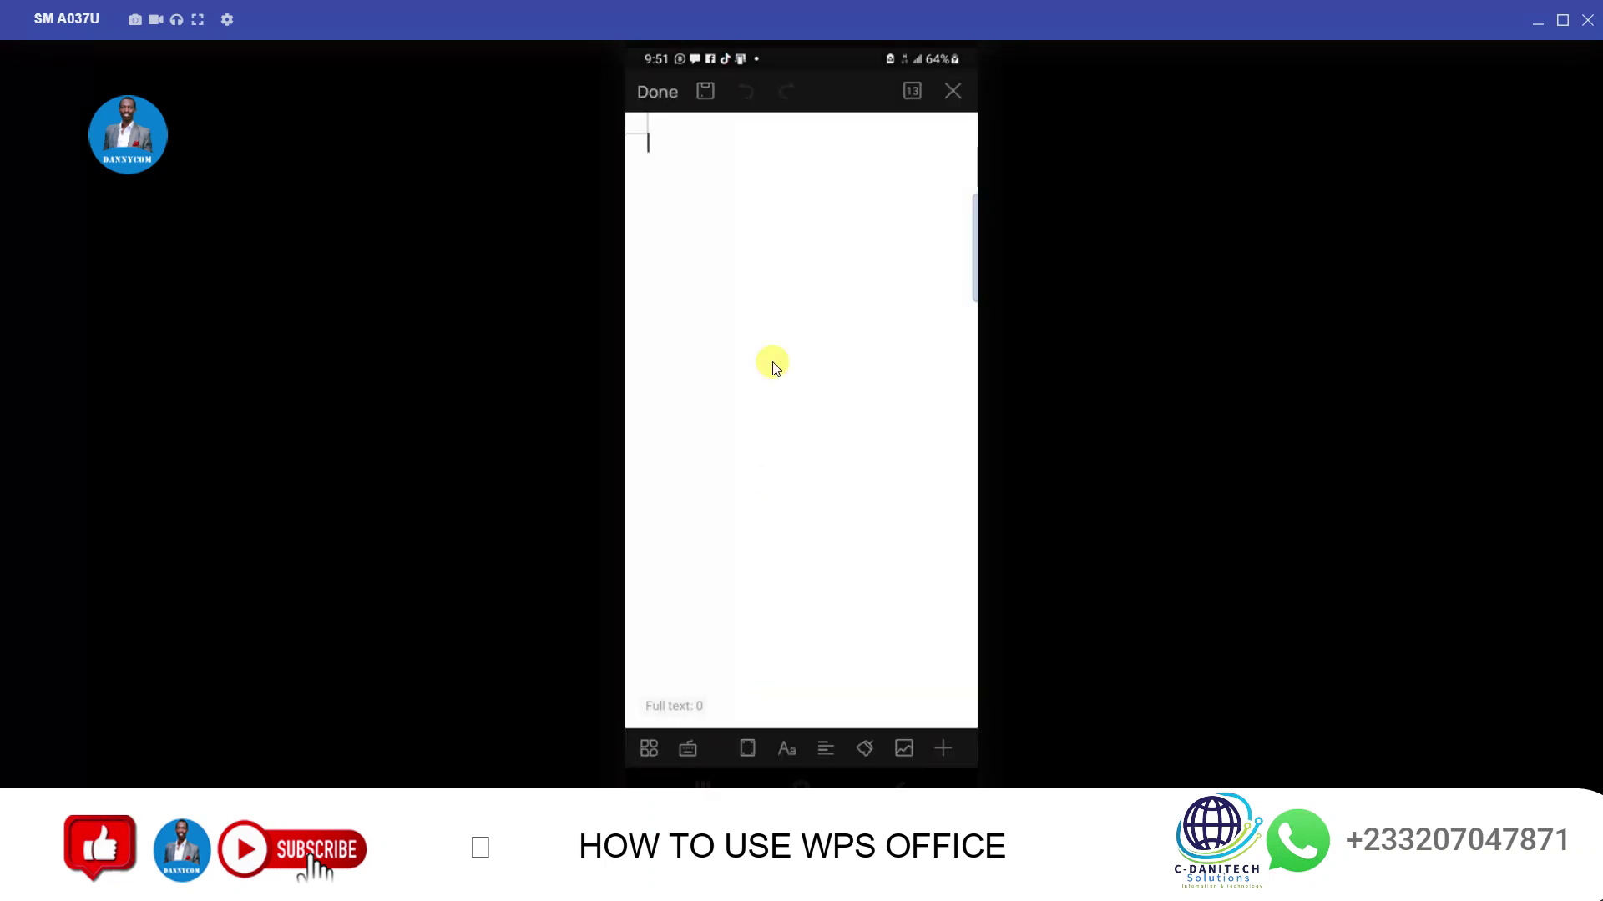
type("theh 'jsjsjjd")
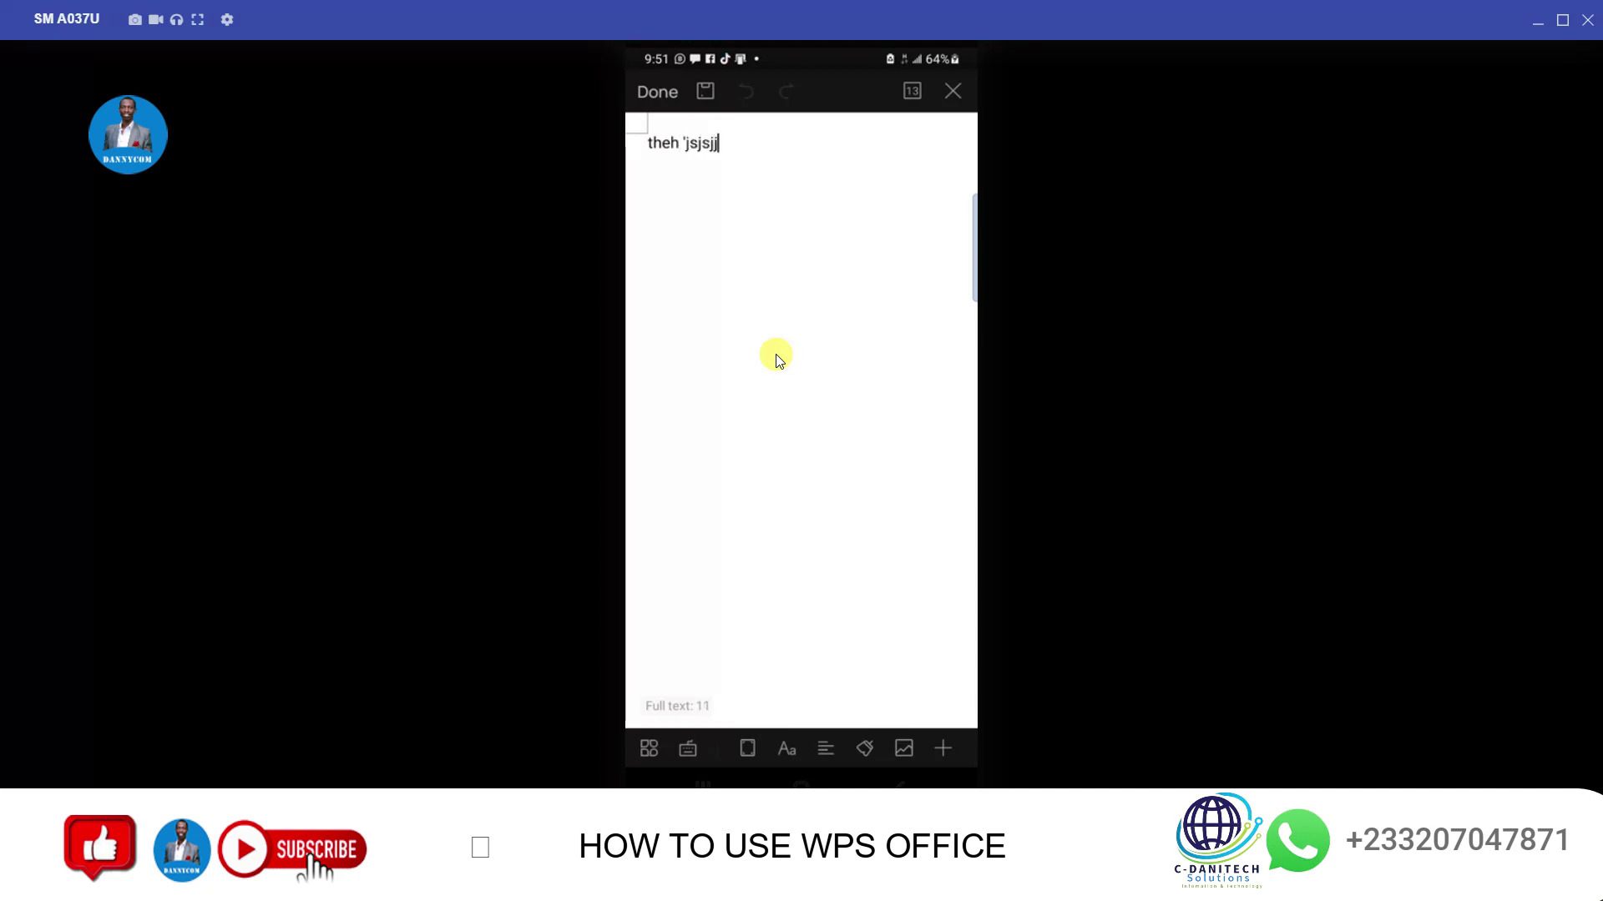
key("Return")
type("hghggn")
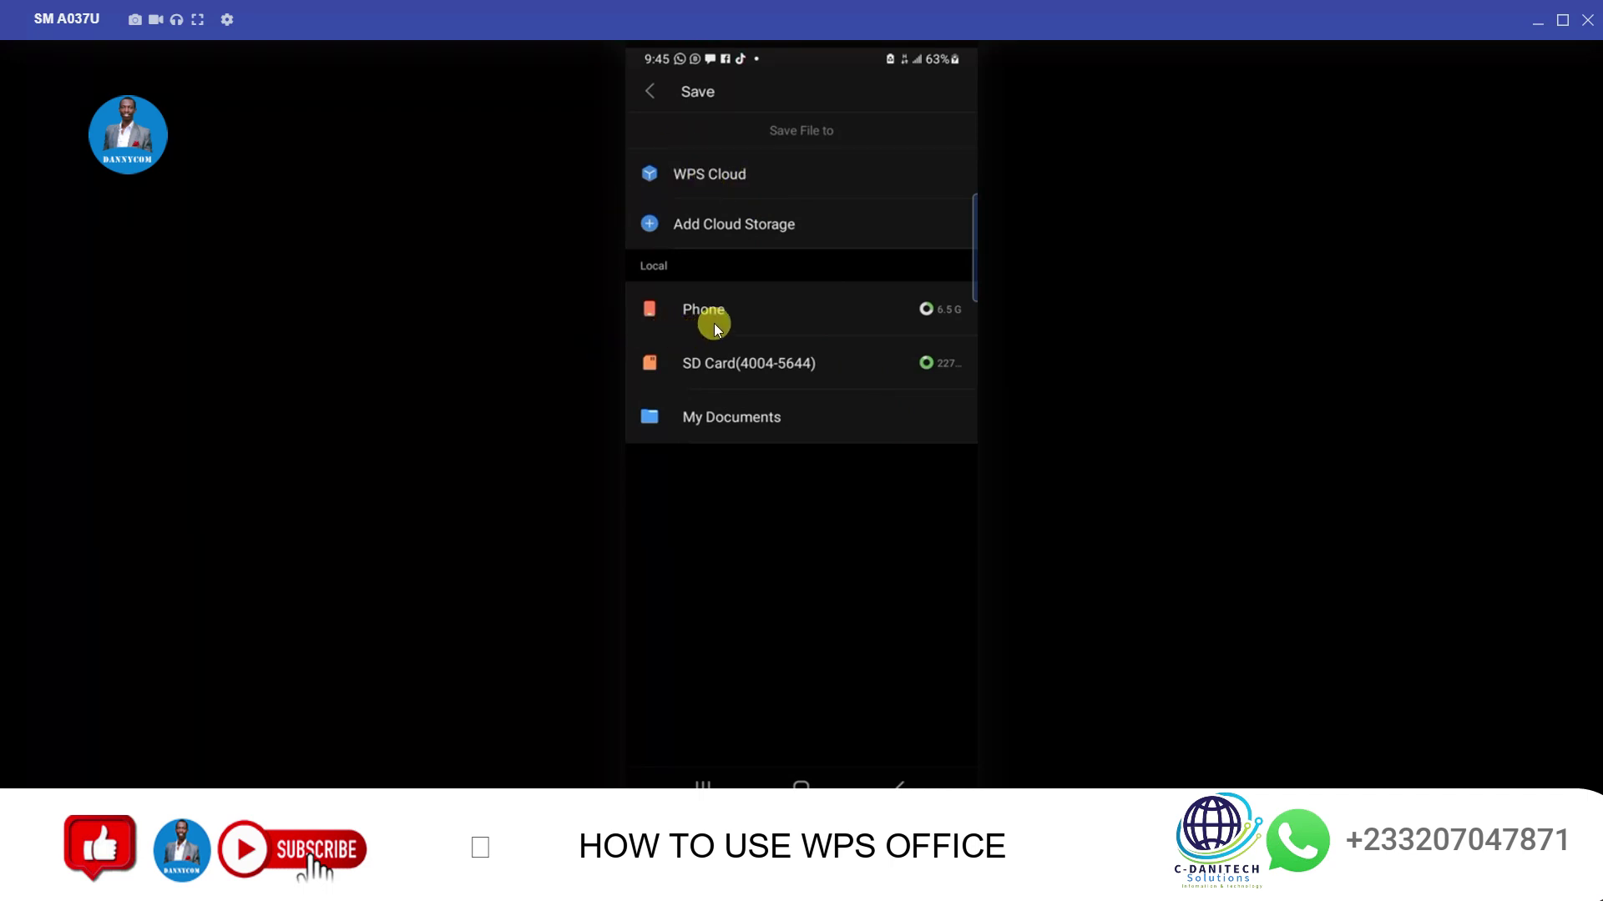
- Browse the phone's internal storage and choose the Download folder as the save location
left_click(769, 313)
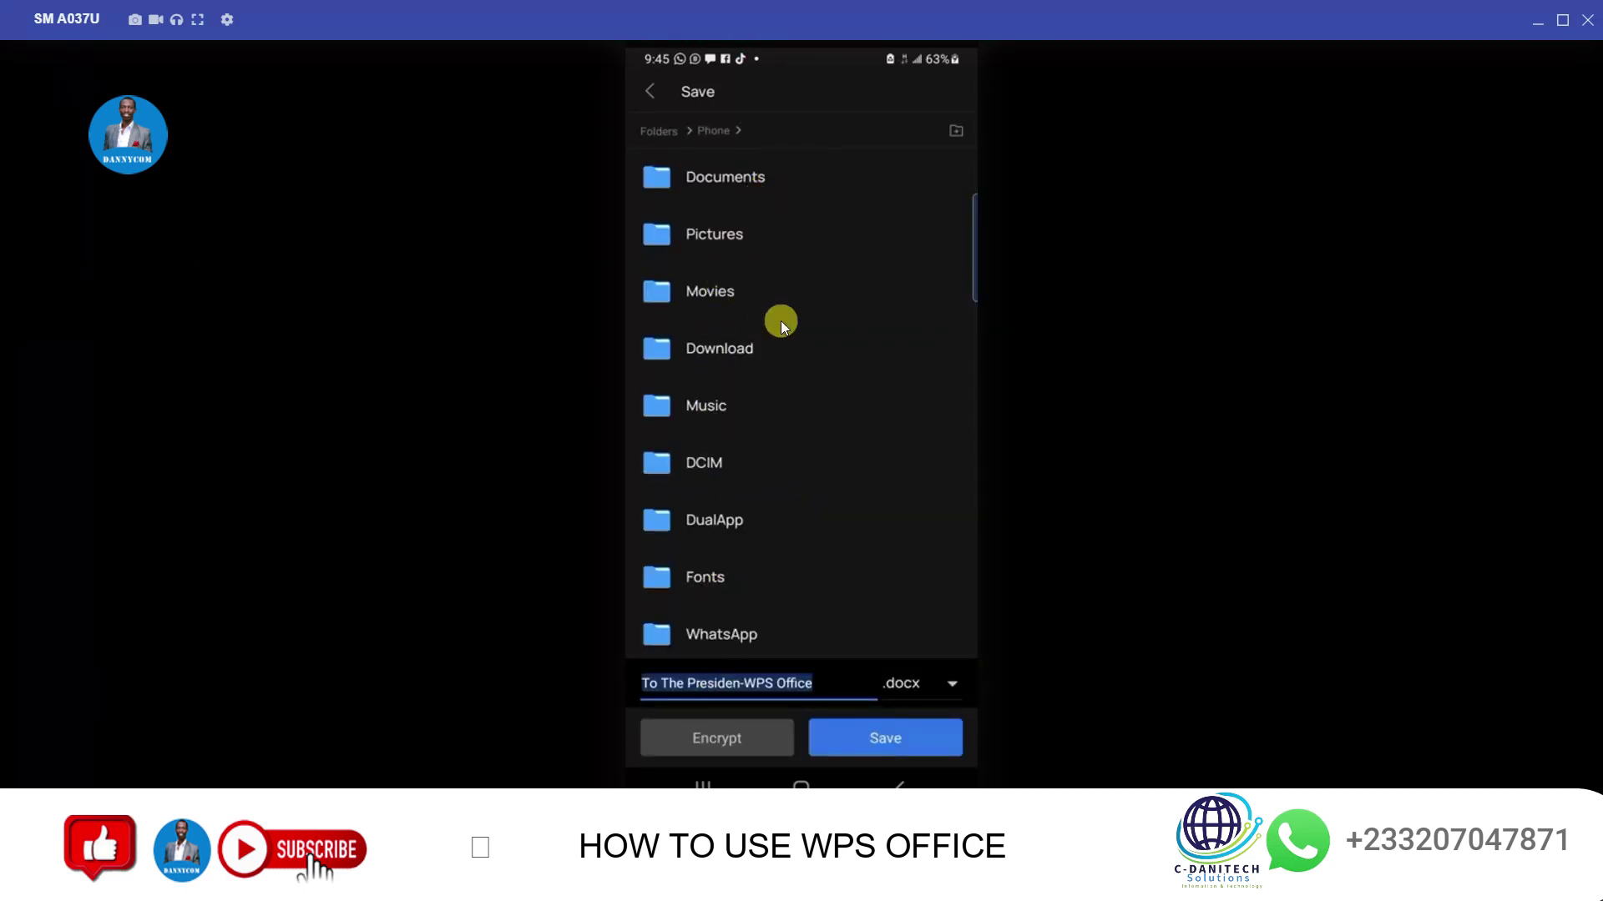
scroll(783, 415, "down", 5)
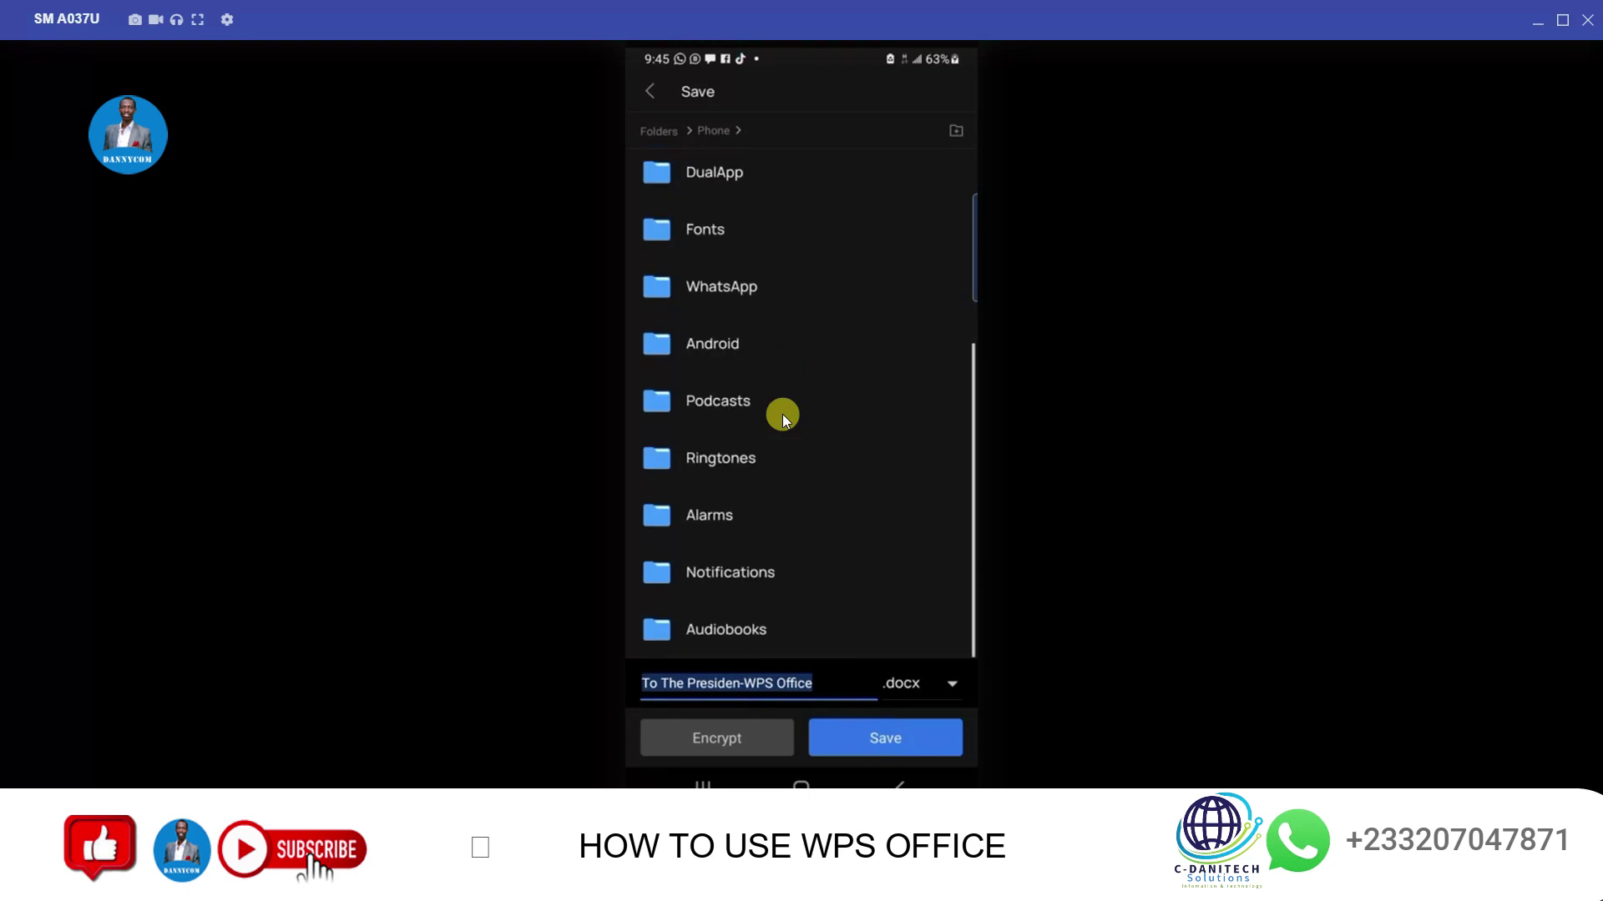
scroll(782, 415, "up", 5)
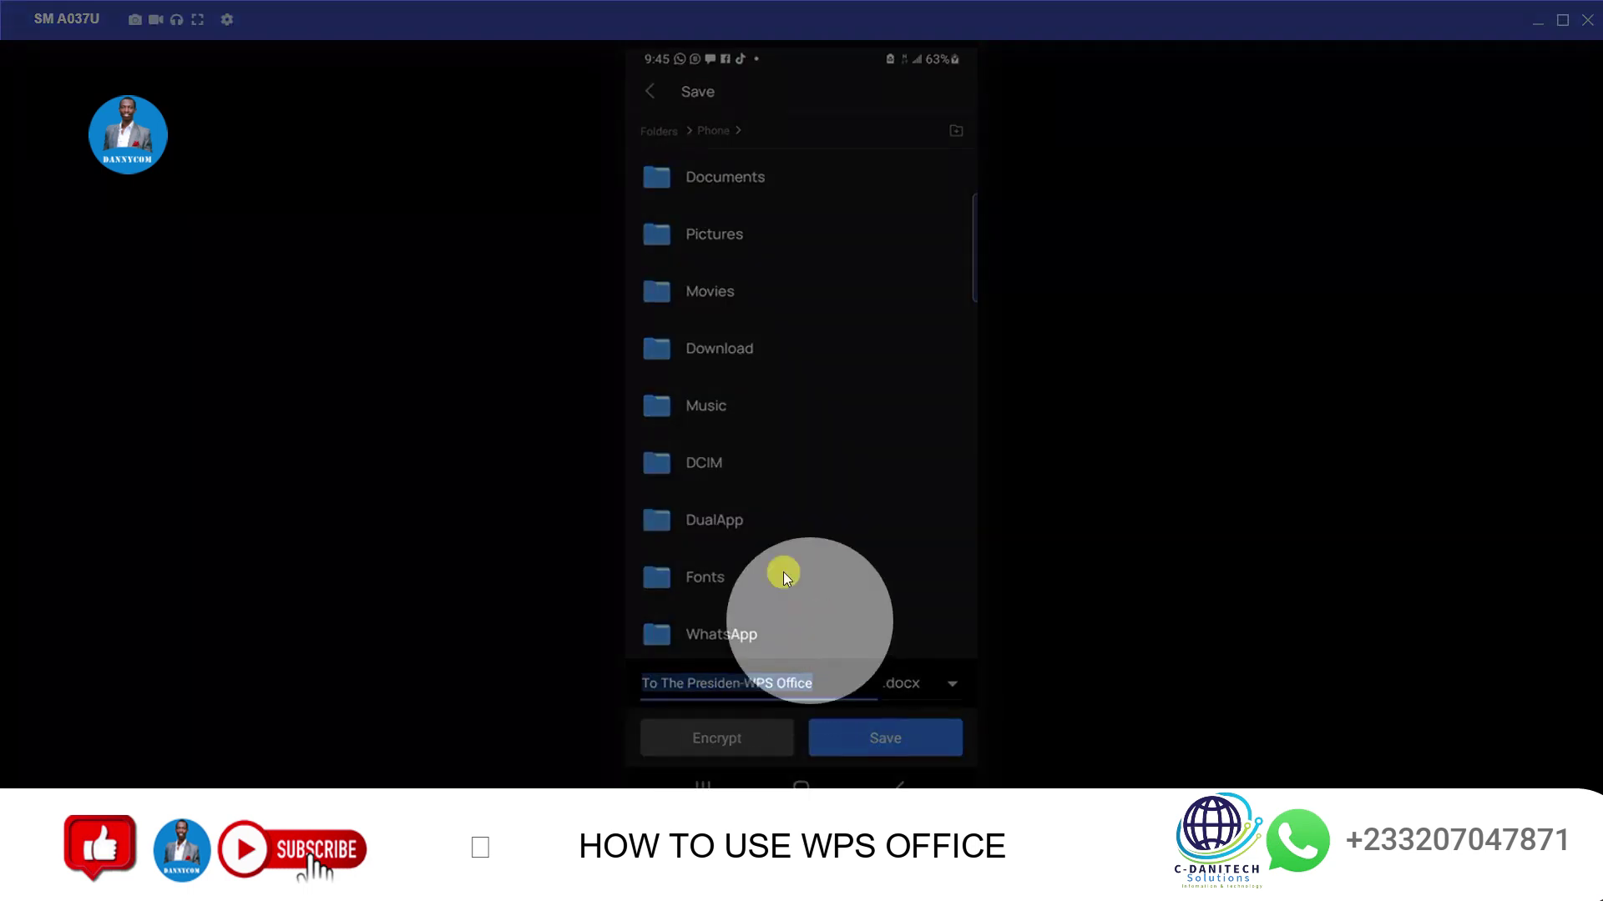
scroll(676, 599, "down", 3)
scroll(725, 581, "down", 3)
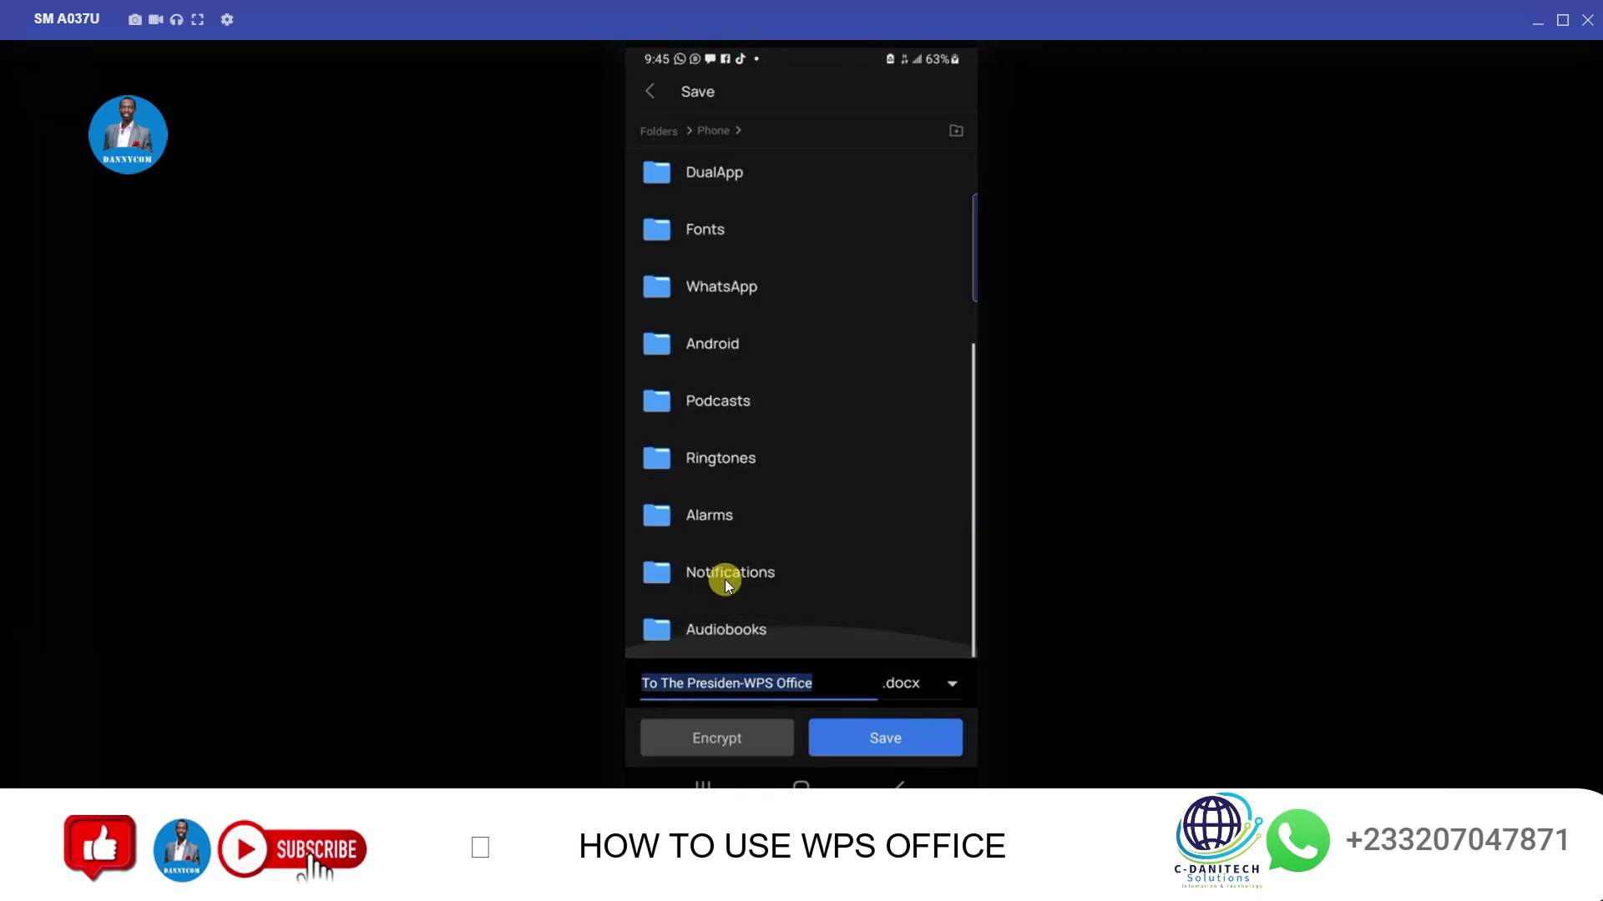
scroll(725, 585, "up", 6)
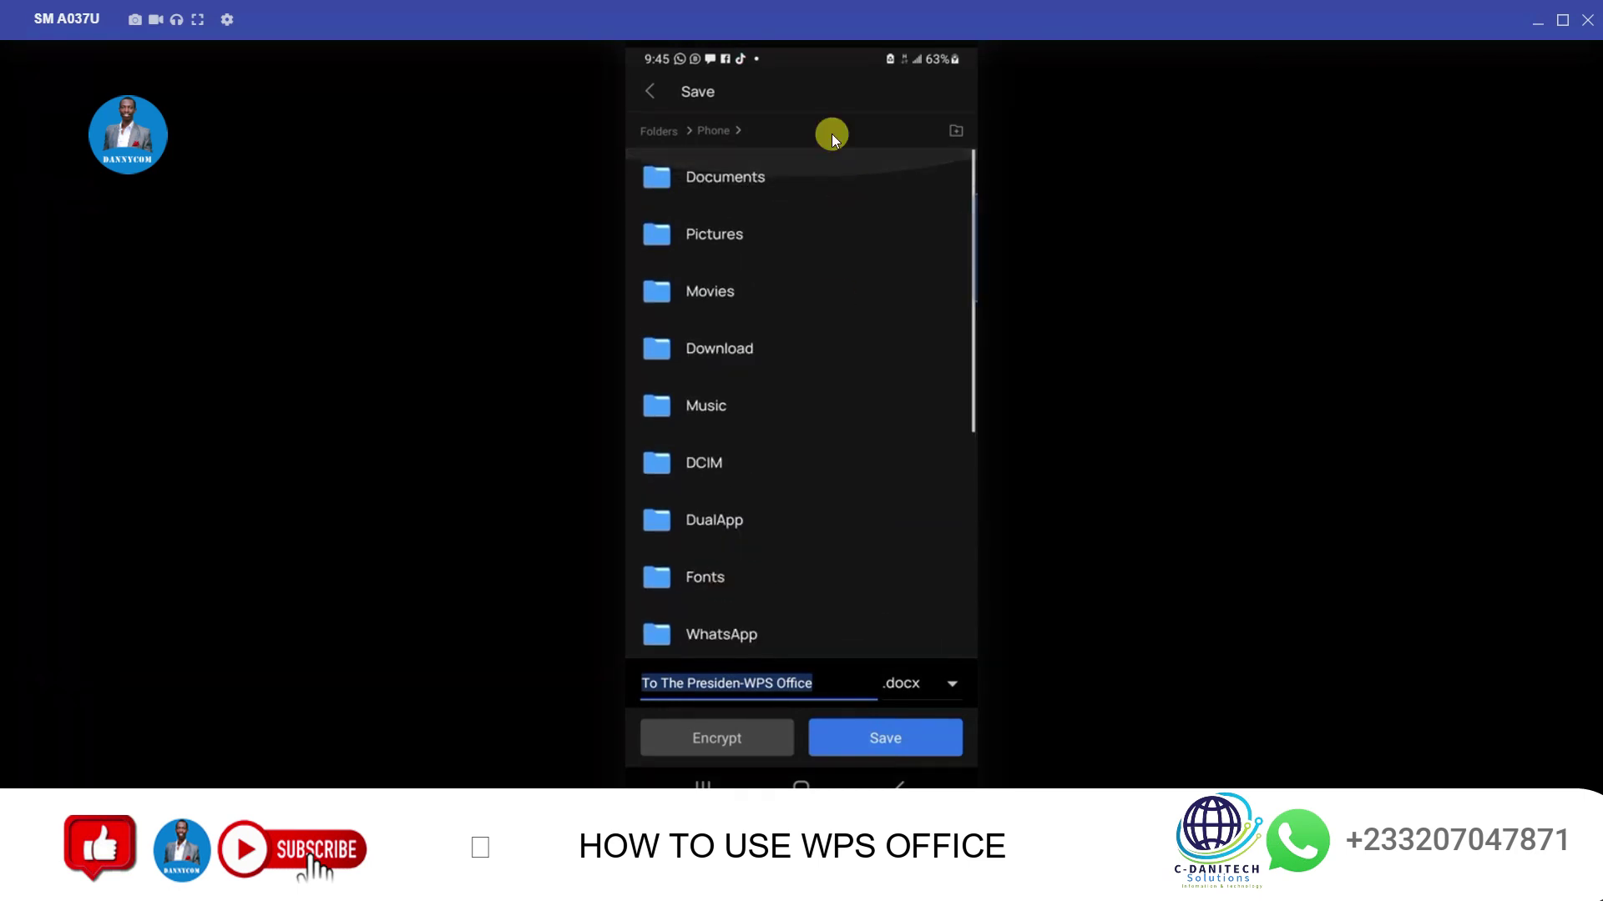
left_click(710, 182)
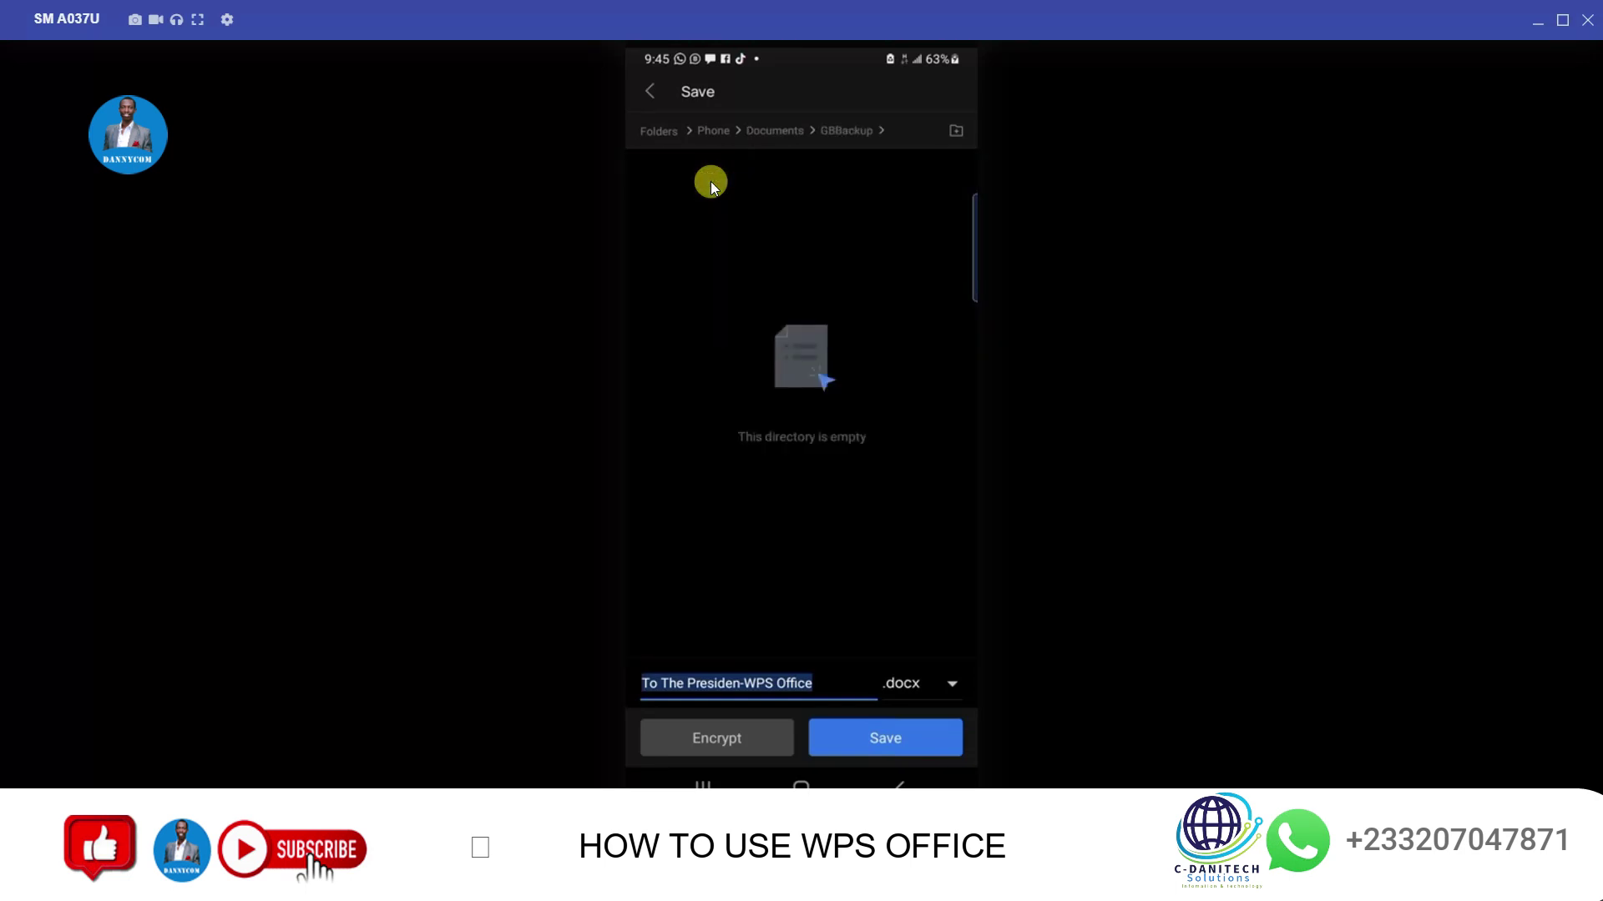
left_click(762, 134)
left_click(712, 131)
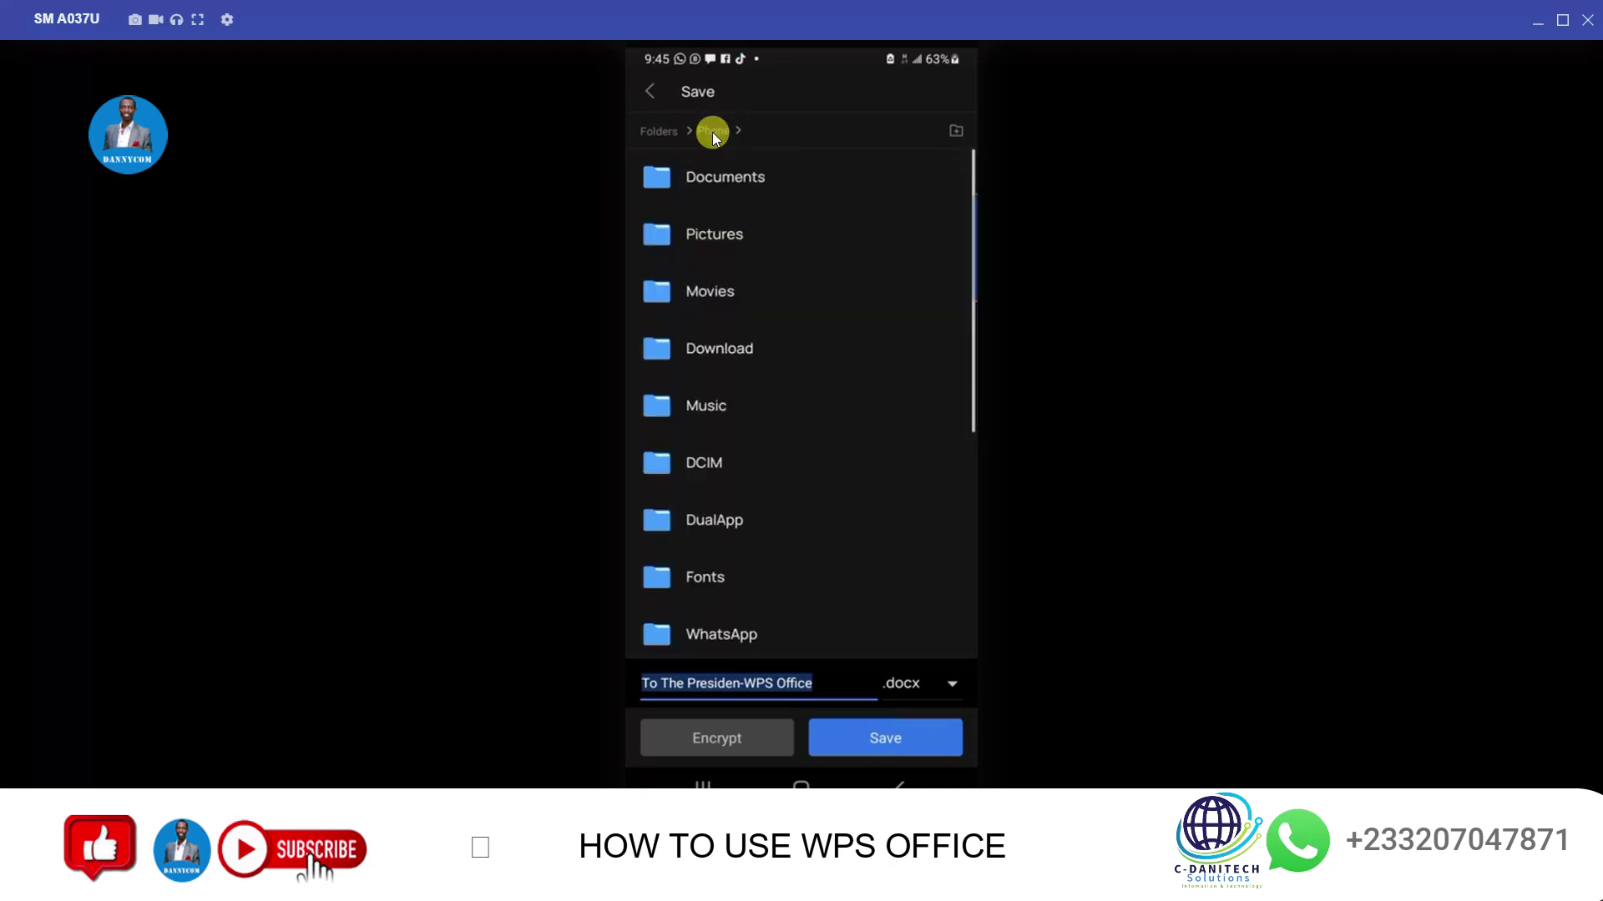
left_click(725, 349)
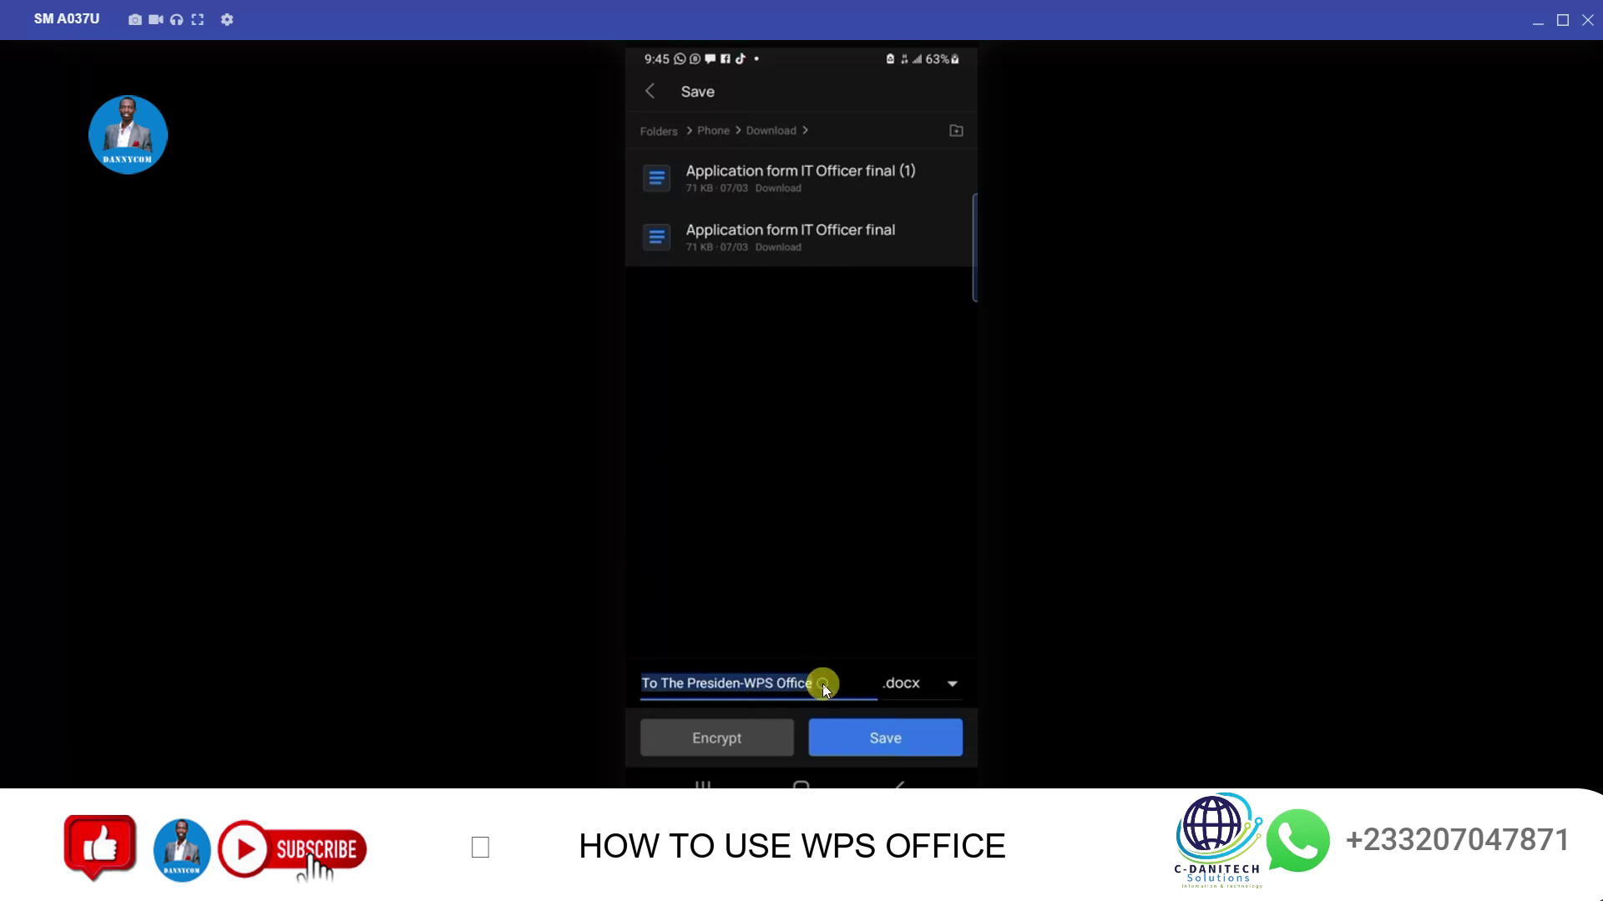
- Rename the file to 'how to save a file from wps', keeping the .docx format
left_click(823, 684)
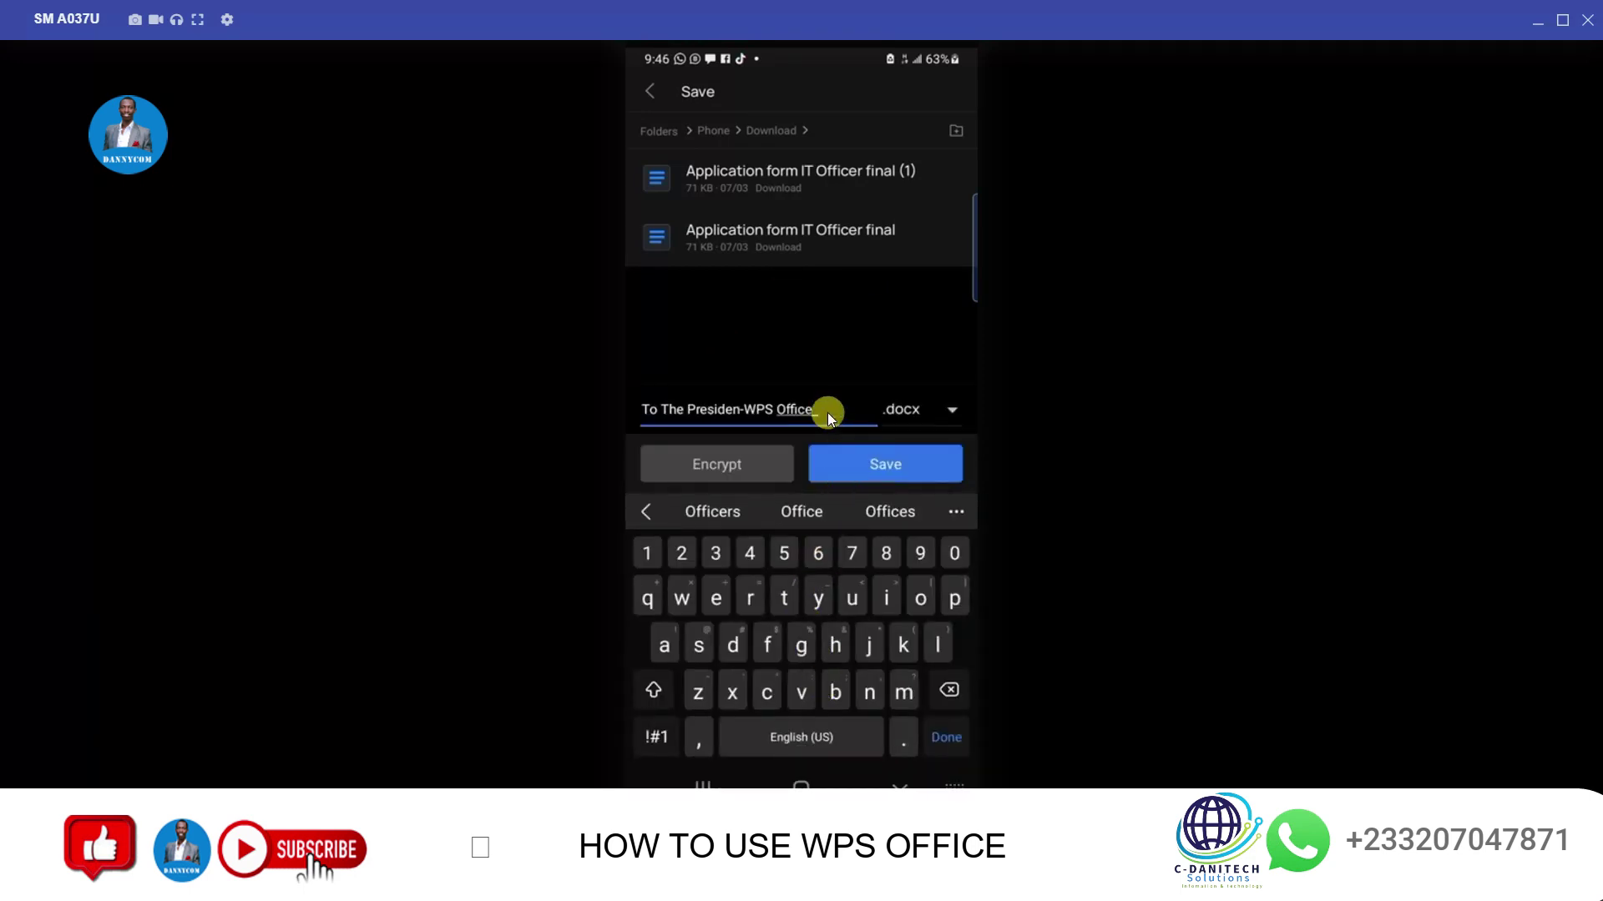
key("BackSpace")
key("BackSpace")
key("BackSpace")
key("BackSpace")
key("BackSpace")
key("BackSpace")
key("BackSpace")
key("BackSpace")
key("BackSpace")
key("BackSpace")
key("BackSpace")
key("BackSpace")
key("BackSpace")
key("BackSpace")
key("BackSpace")
key("BackSpace")
key("BackSpace")
key("BackSpace")
key("BackSpace")
key("BackSpace")
type("h")
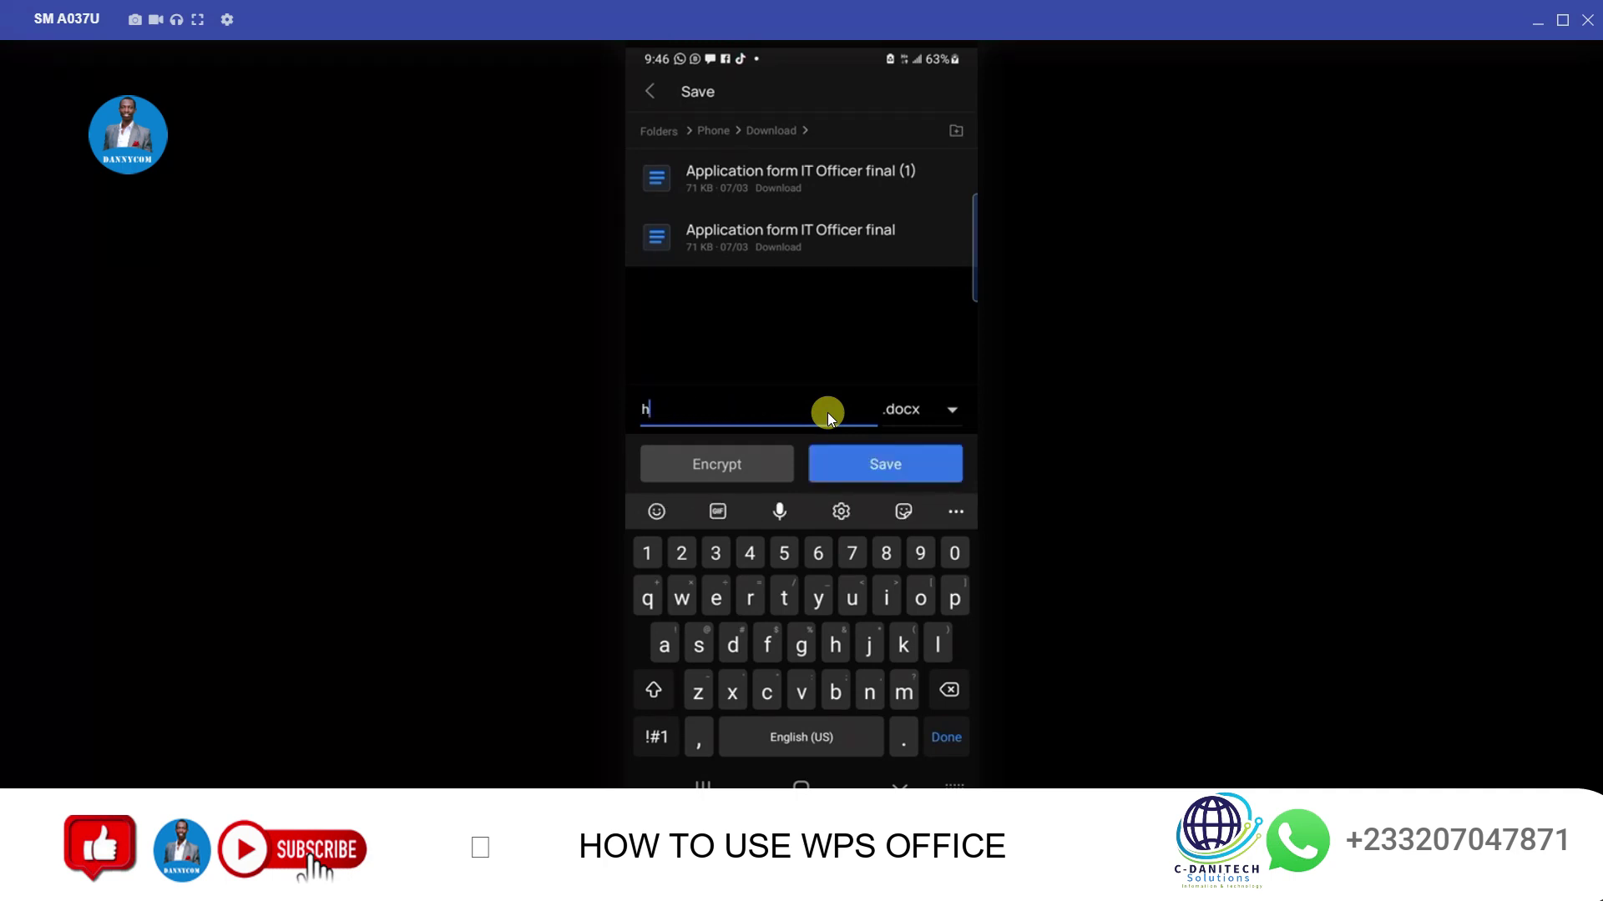
type("ow to save a file from wps")
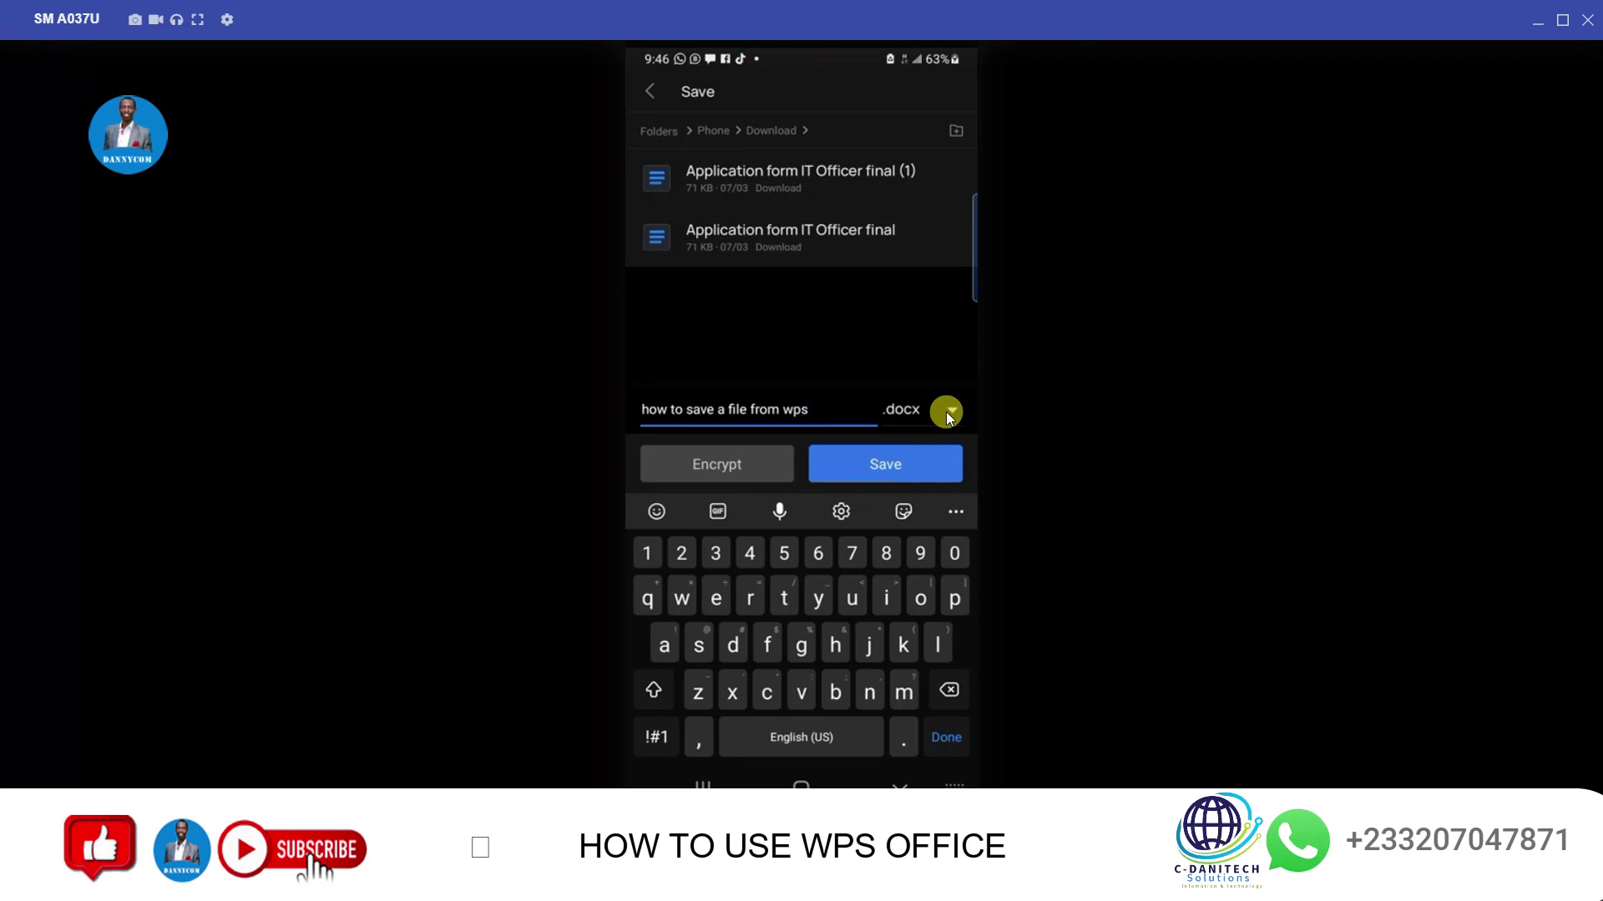
left_click(946, 412)
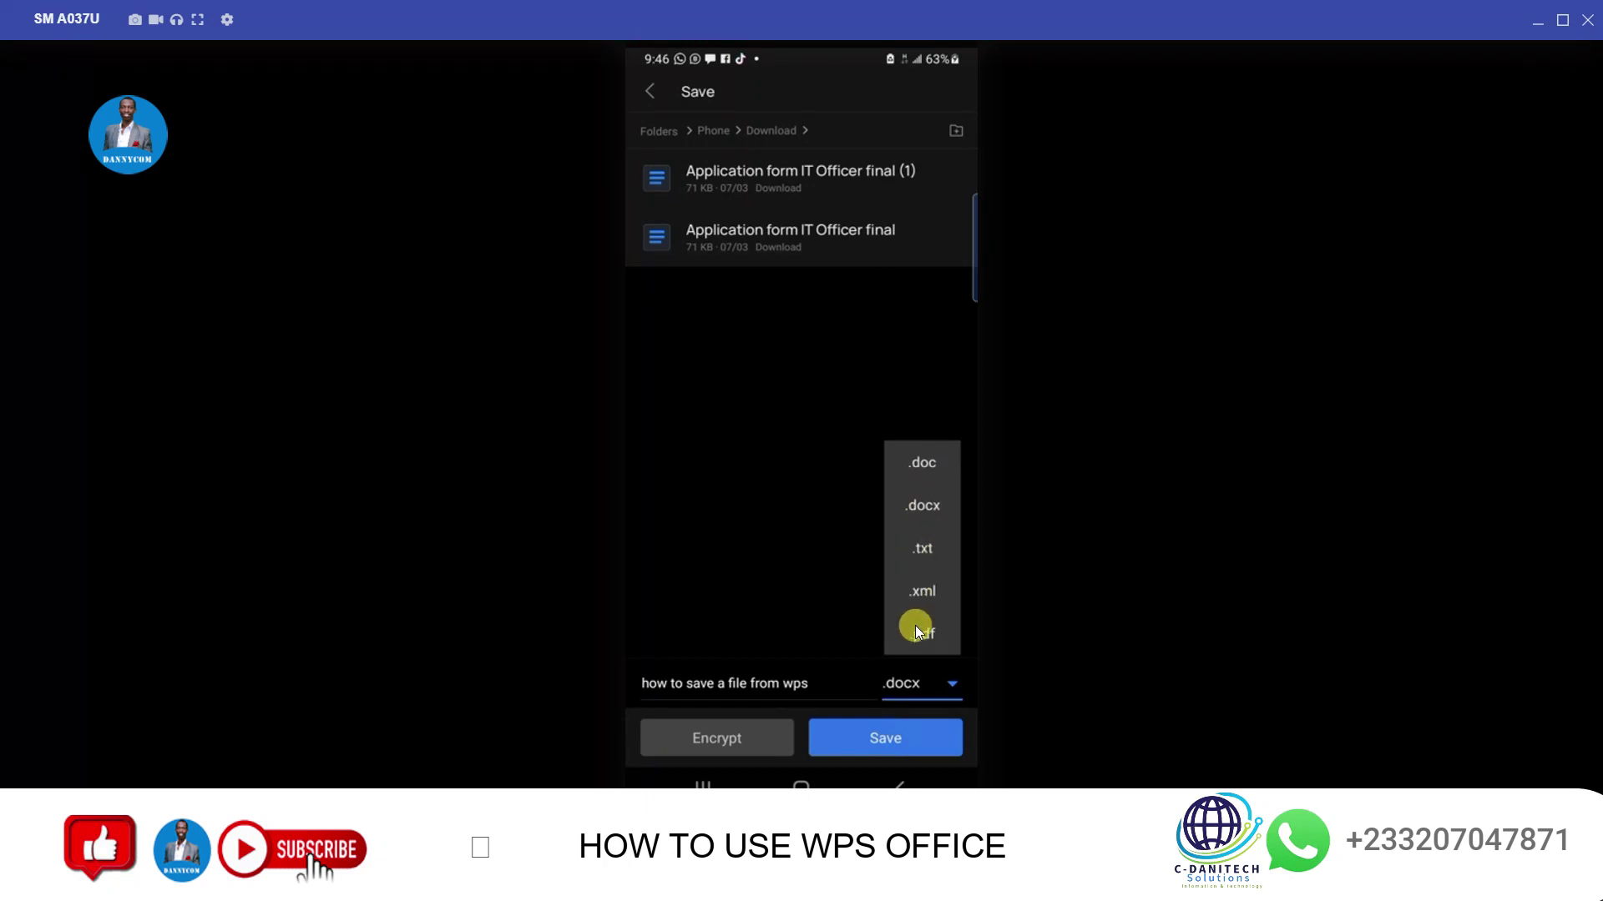
left_click(930, 509)
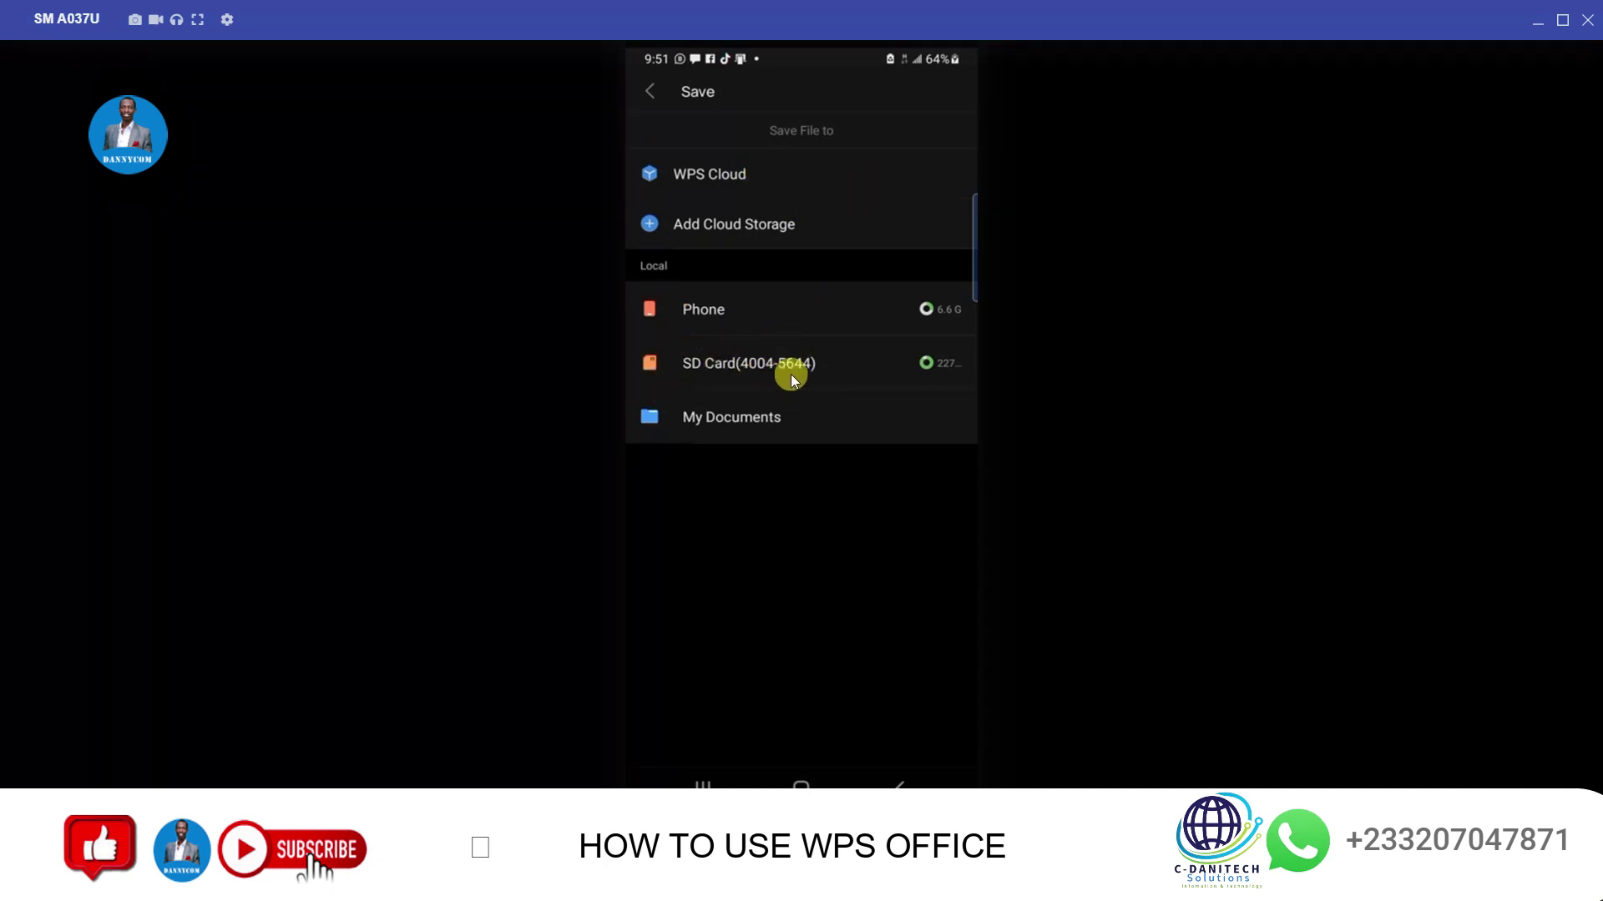
- In Phone > Download, rename the file 'saving doc from wps' and pick the .doc format
left_click(722, 320)
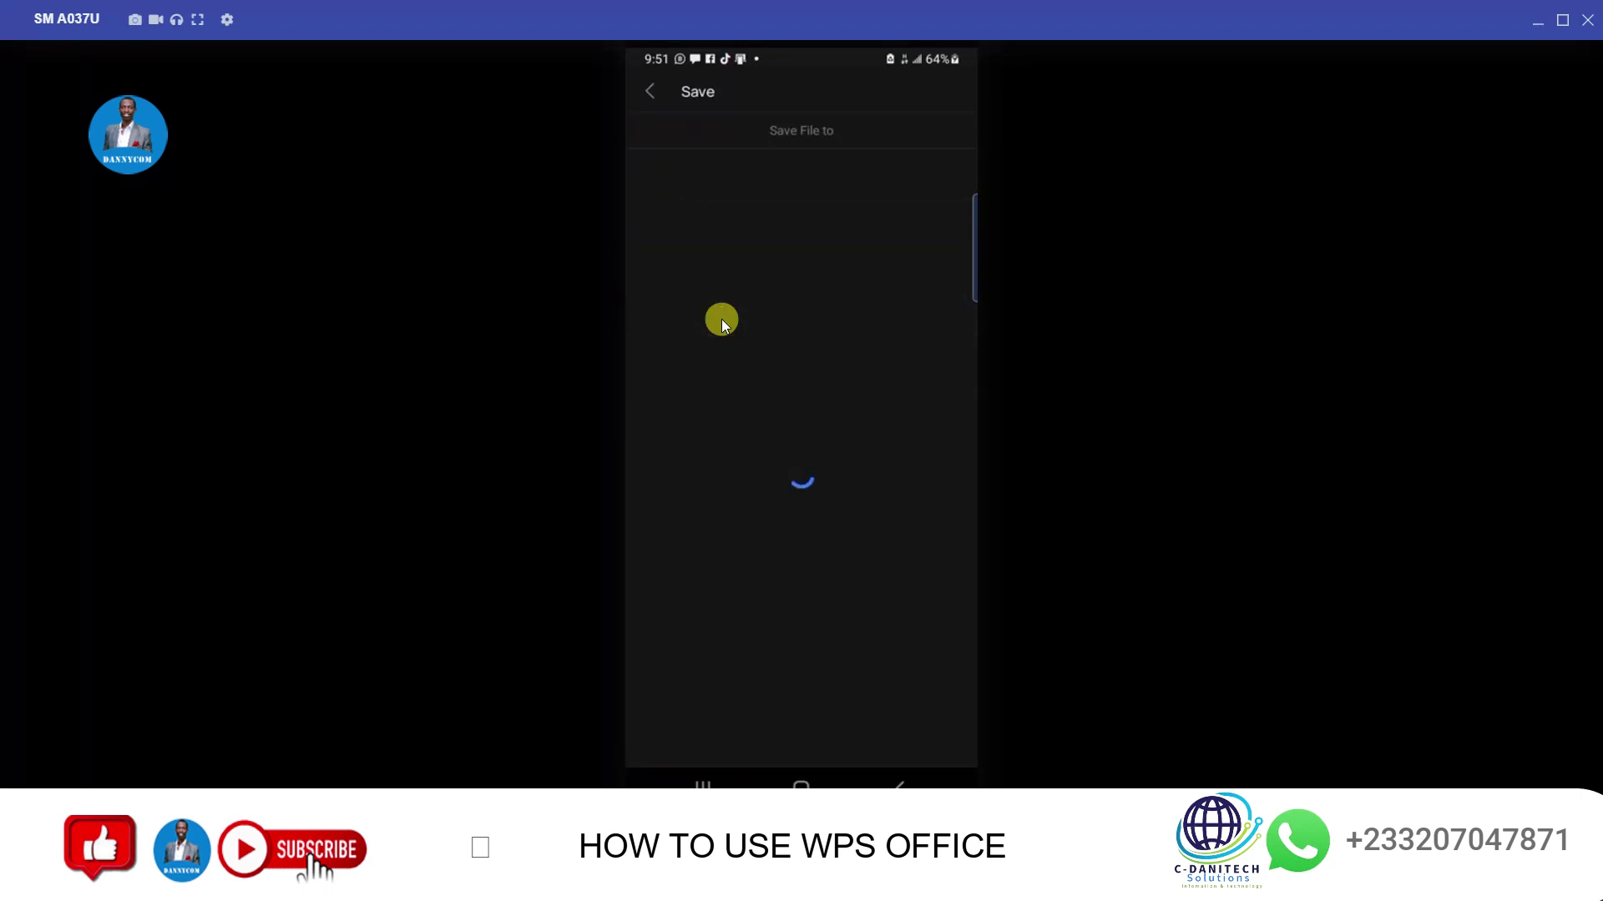
left_click(718, 183)
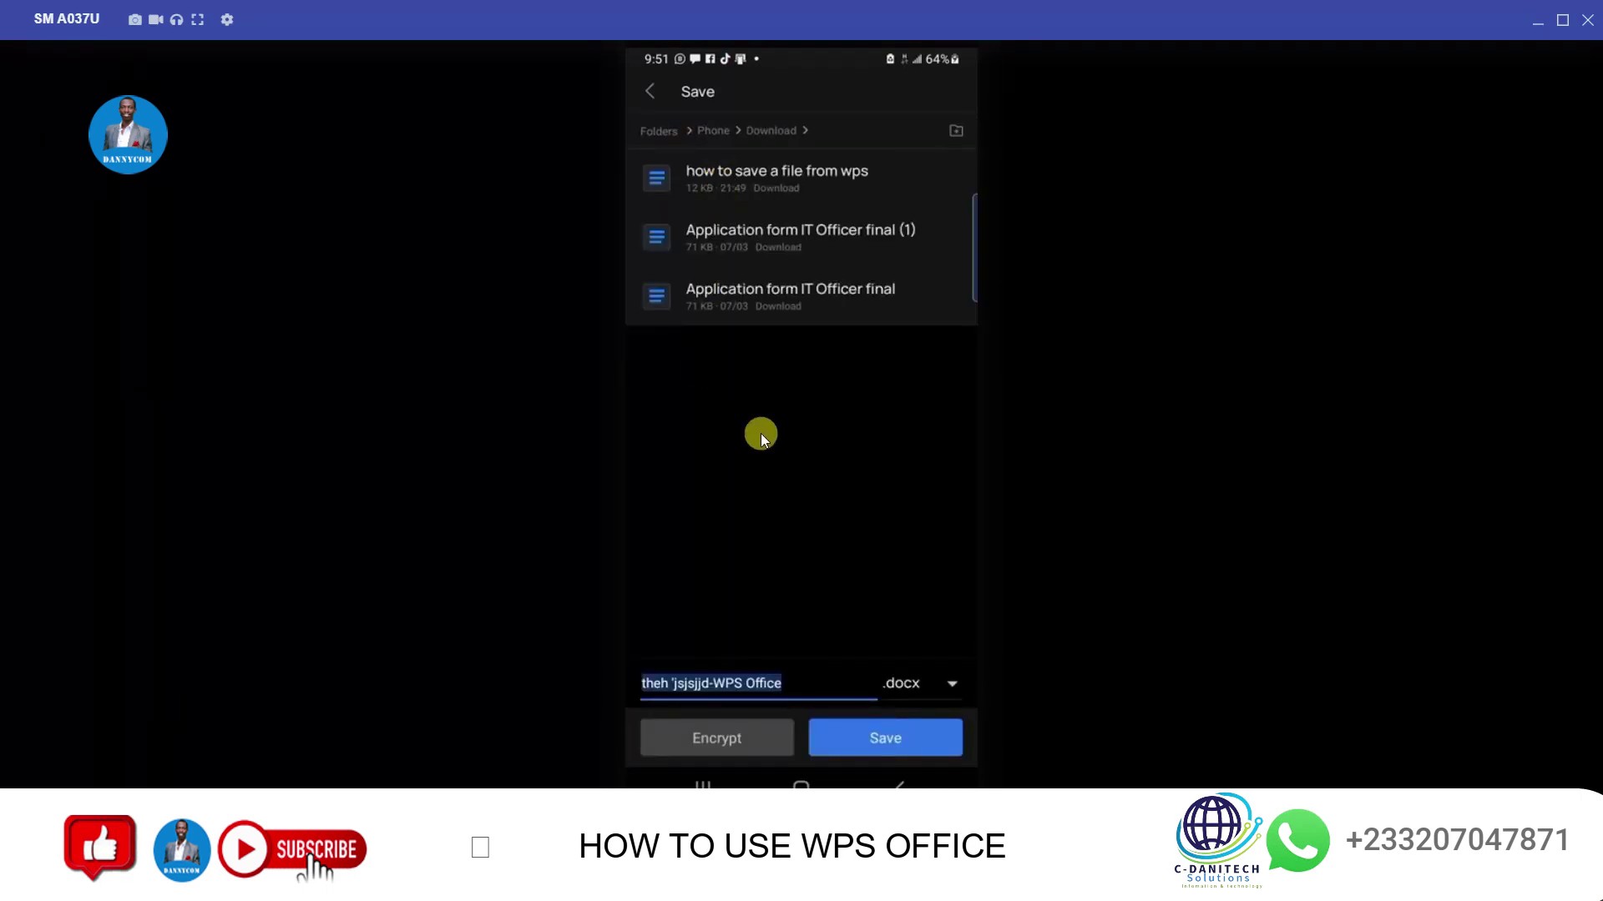
left_click(803, 688)
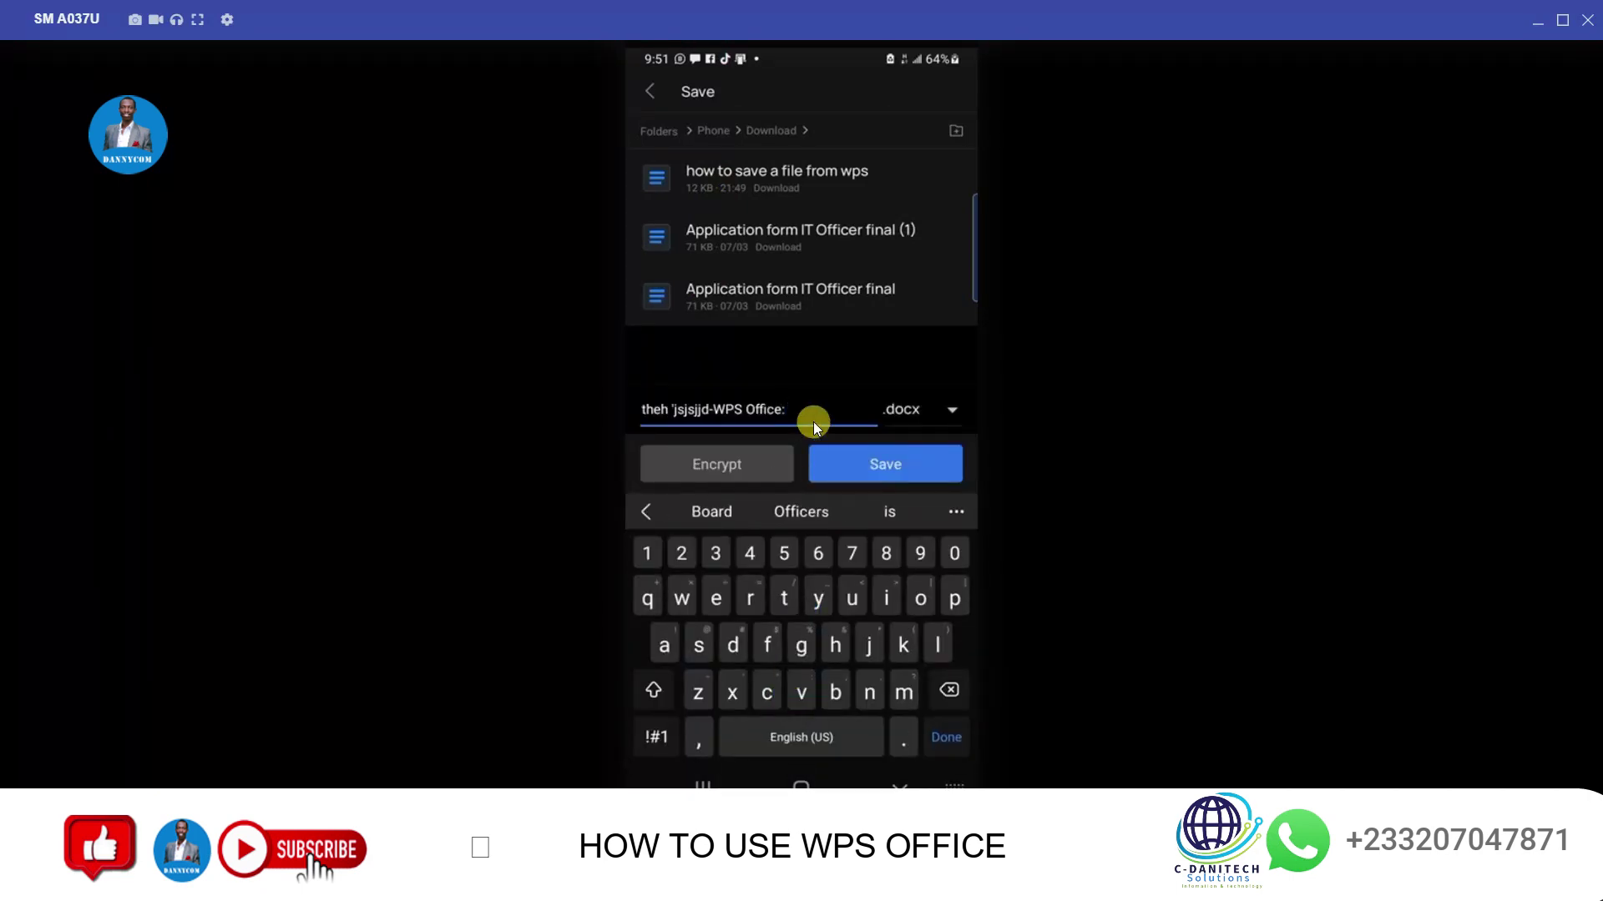
left_click_drag(813, 423, 507, 407)
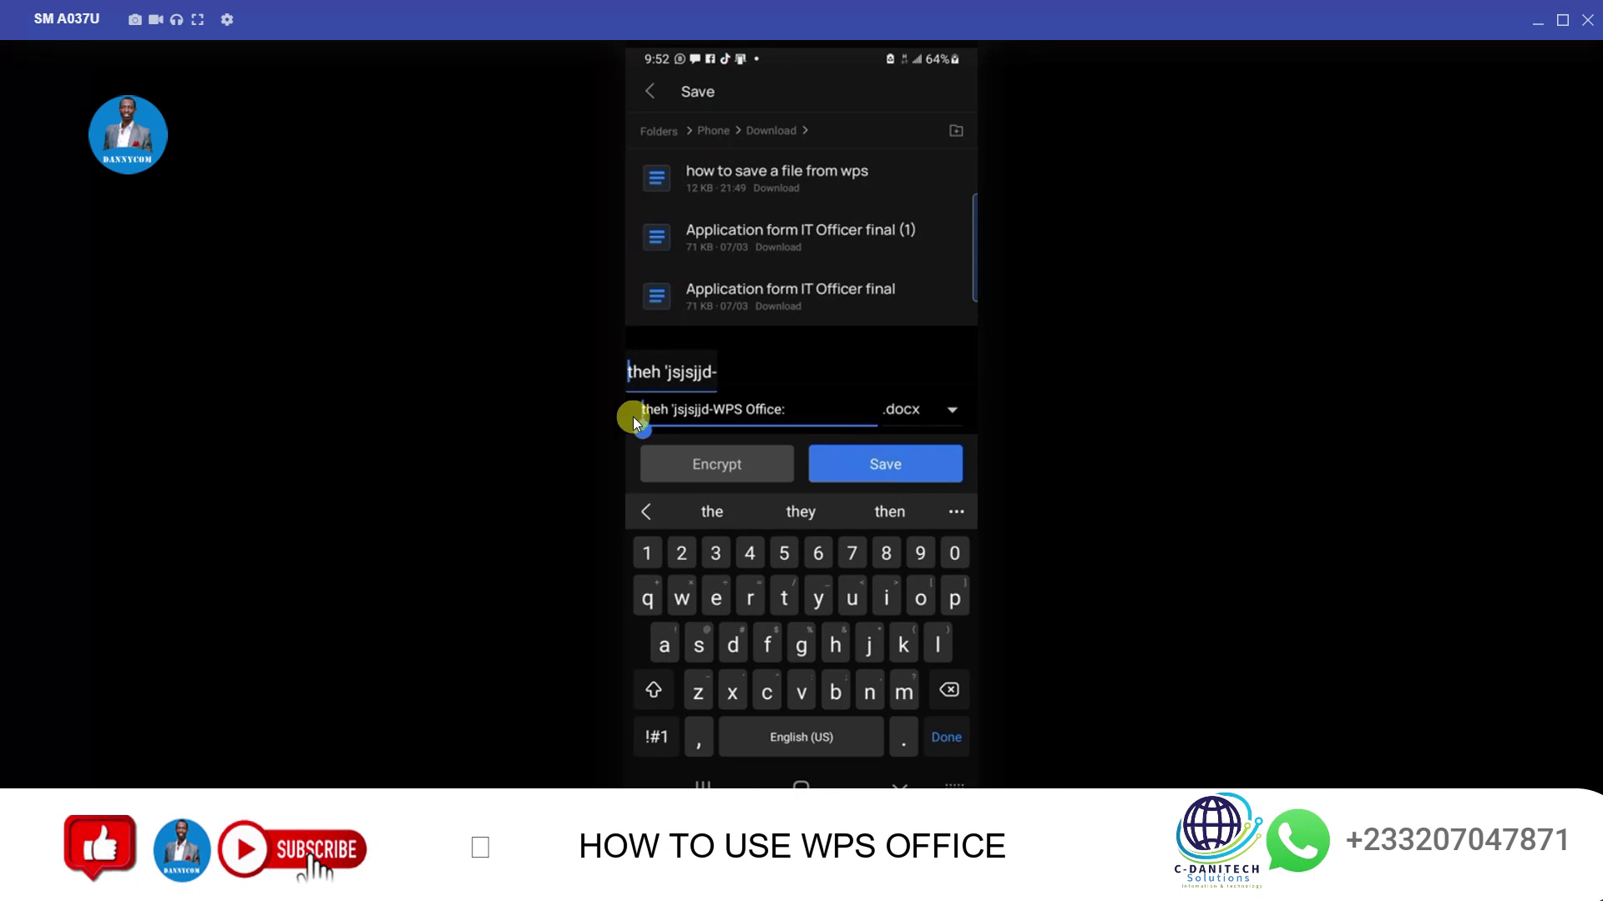
left_click_drag(778, 405, 802, 411)
left_click(801, 411)
left_click(801, 412)
key("BackSpace")
key("BackSpace")
key("BackSpace")
key("BackSpace")
key("BackSpace")
key("BackSpace")
key("BackSpace")
key("BackSpace")
key("BackSpace")
key("BackSpace")
key("BackSpace")
key("BackSpace")
key("BackSpace")
key("BackSpace")
key("BackSpace")
key("BackSpace")
key("BackSpace")
key("BackSpace")
key("BackSpace")
key("BackSpace")
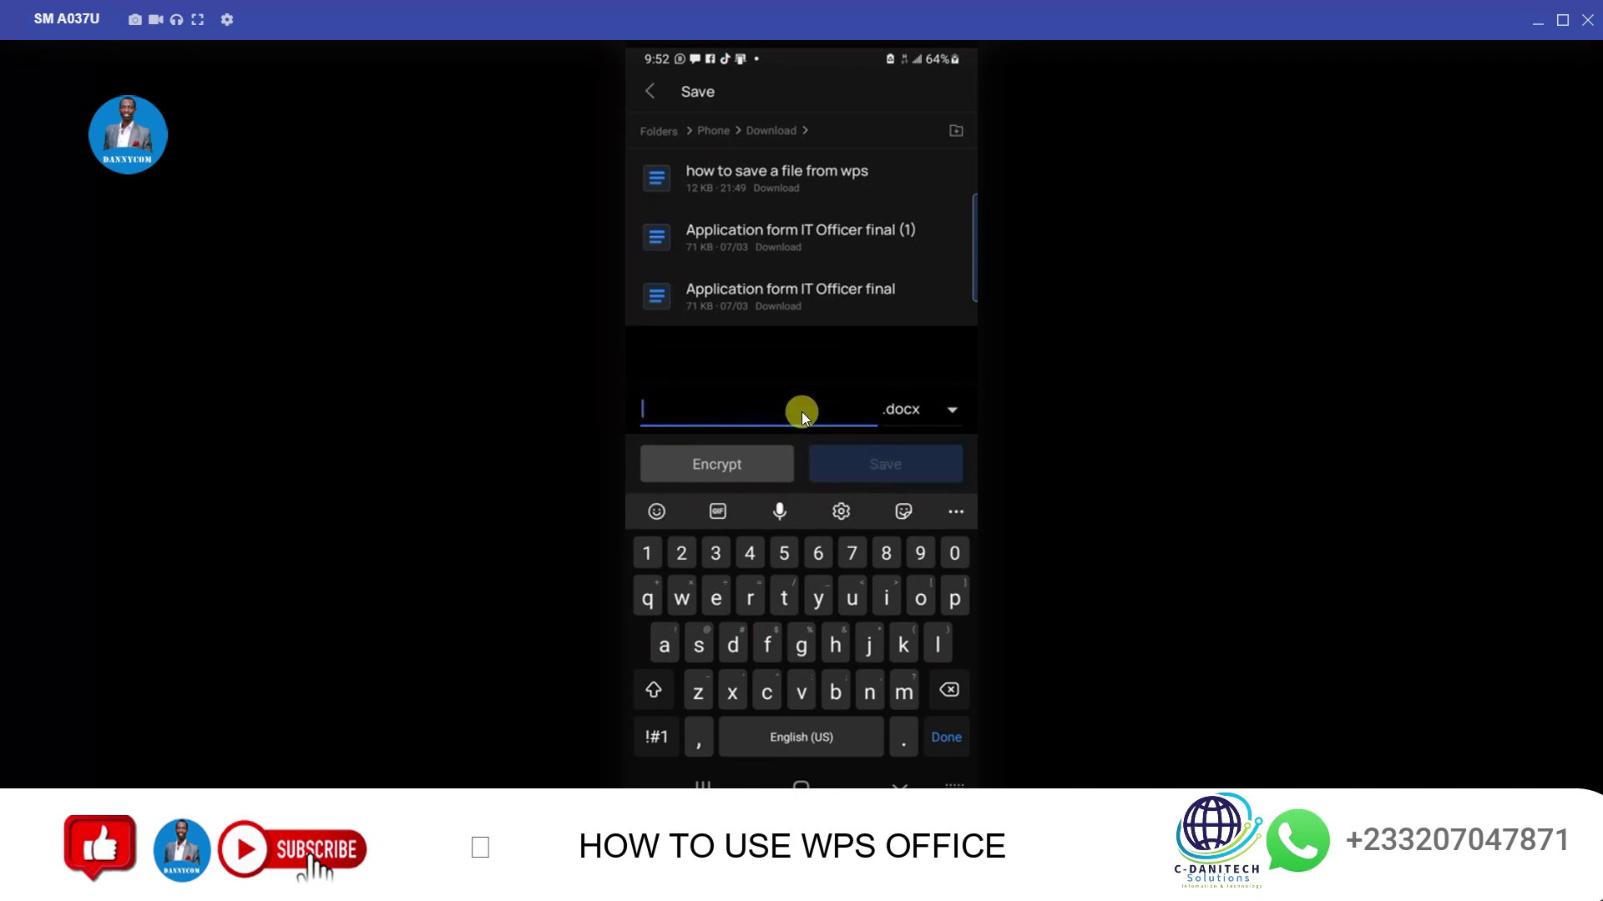
type("saving ")
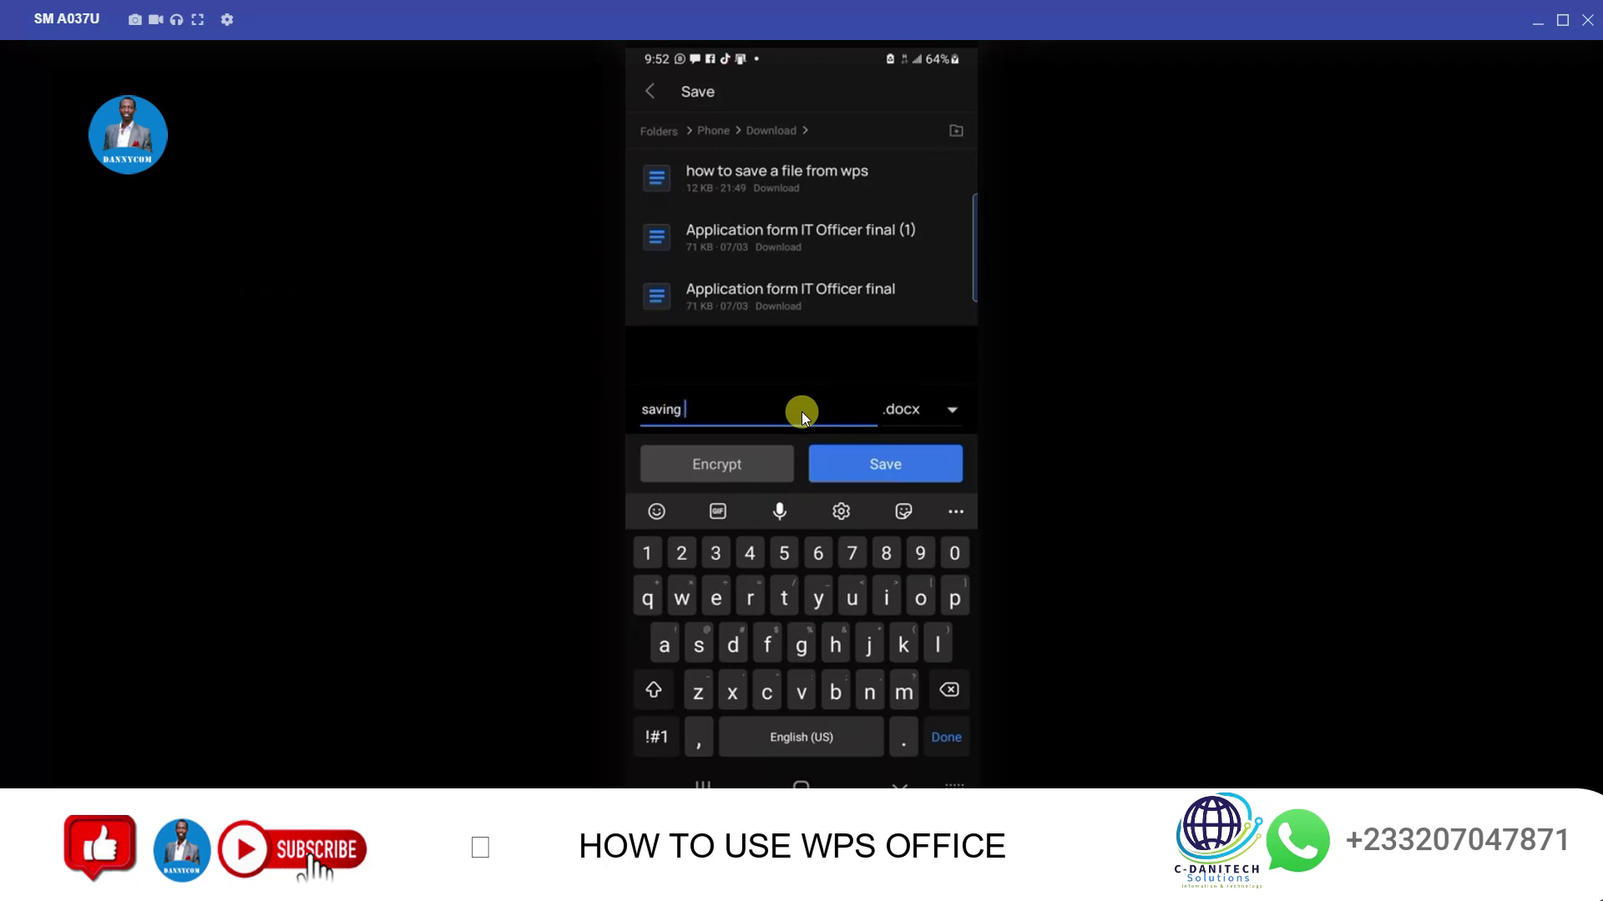
type("doc from wps")
left_click(922, 410)
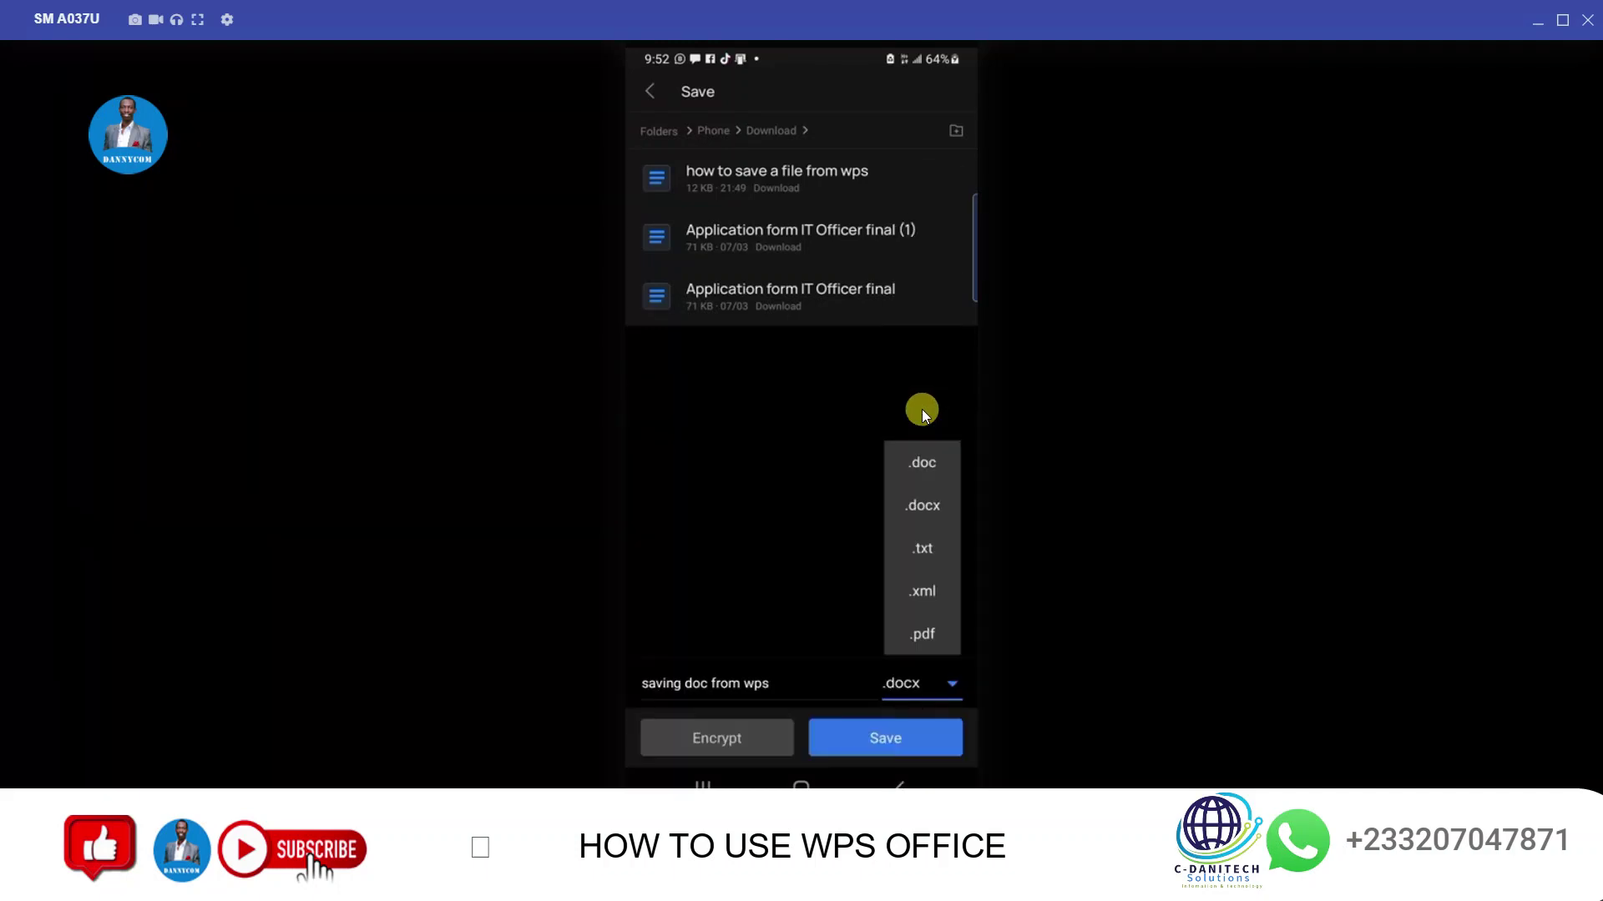
left_click(925, 465)
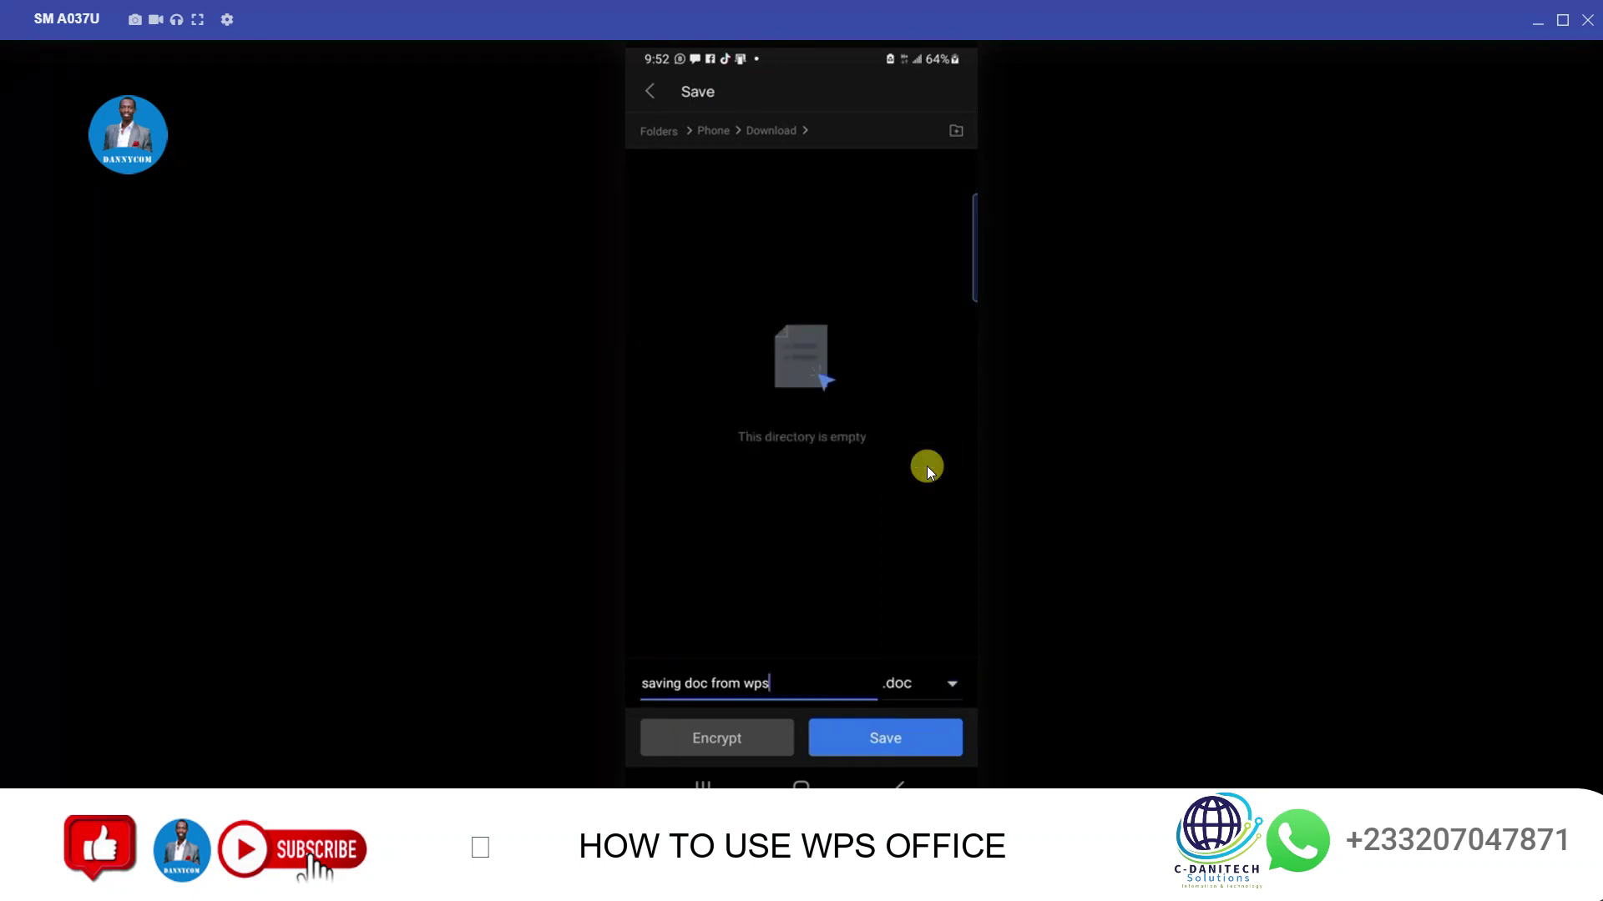
- Save 'saving doc from wps.doc', then open WhatsApp from the app drawer
left_click(860, 744)
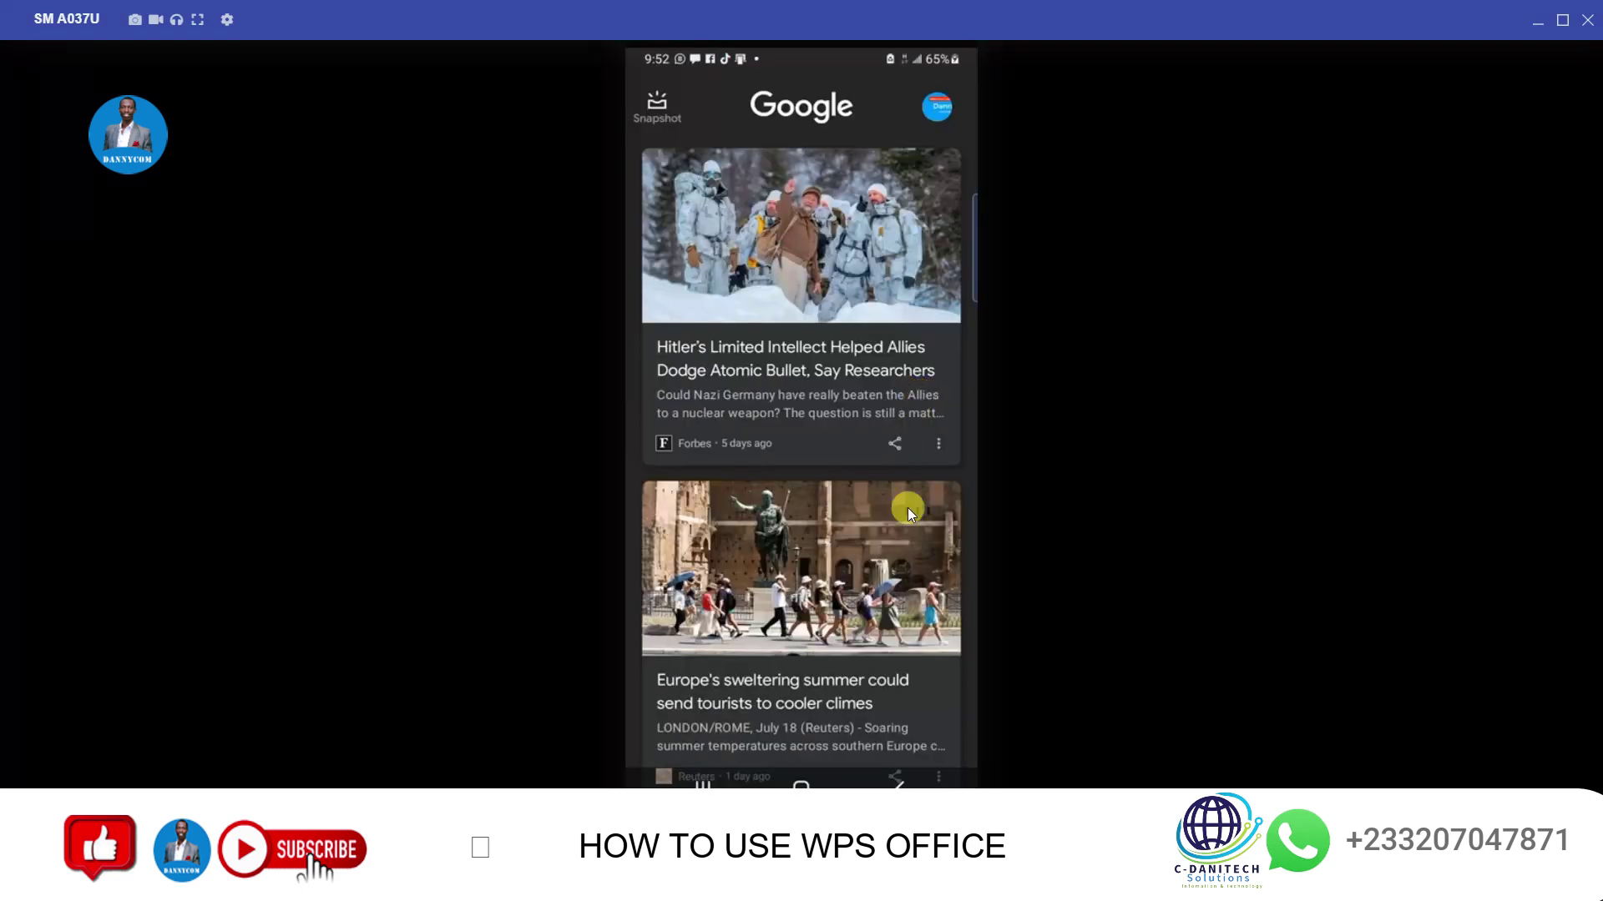
middle_click(922, 533)
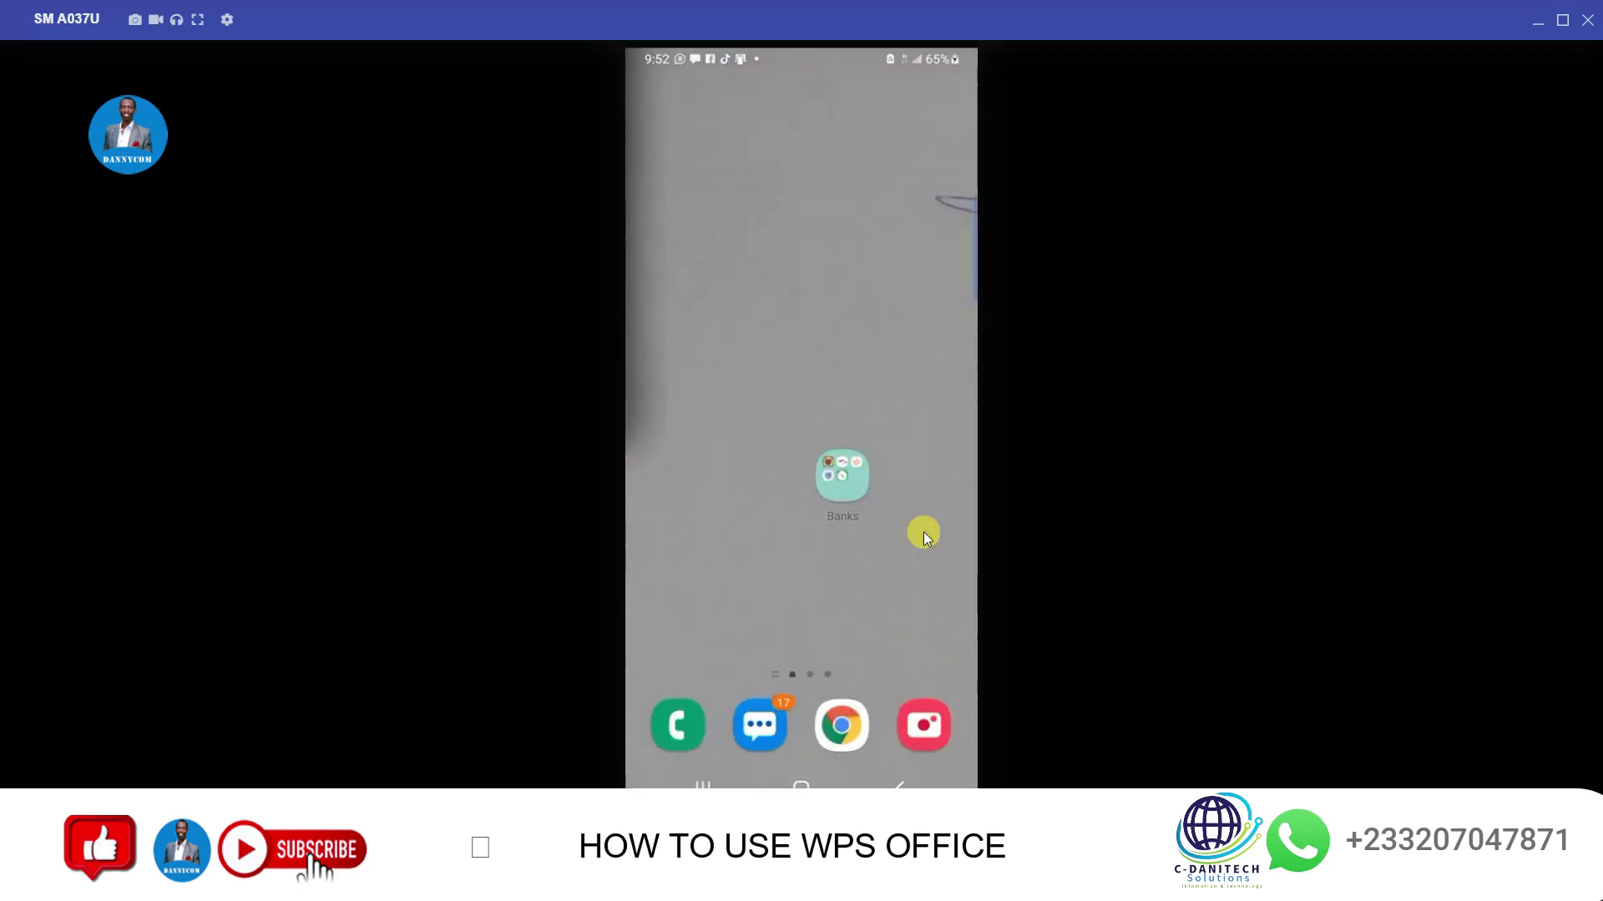
left_click_drag(923, 533, 928, 511)
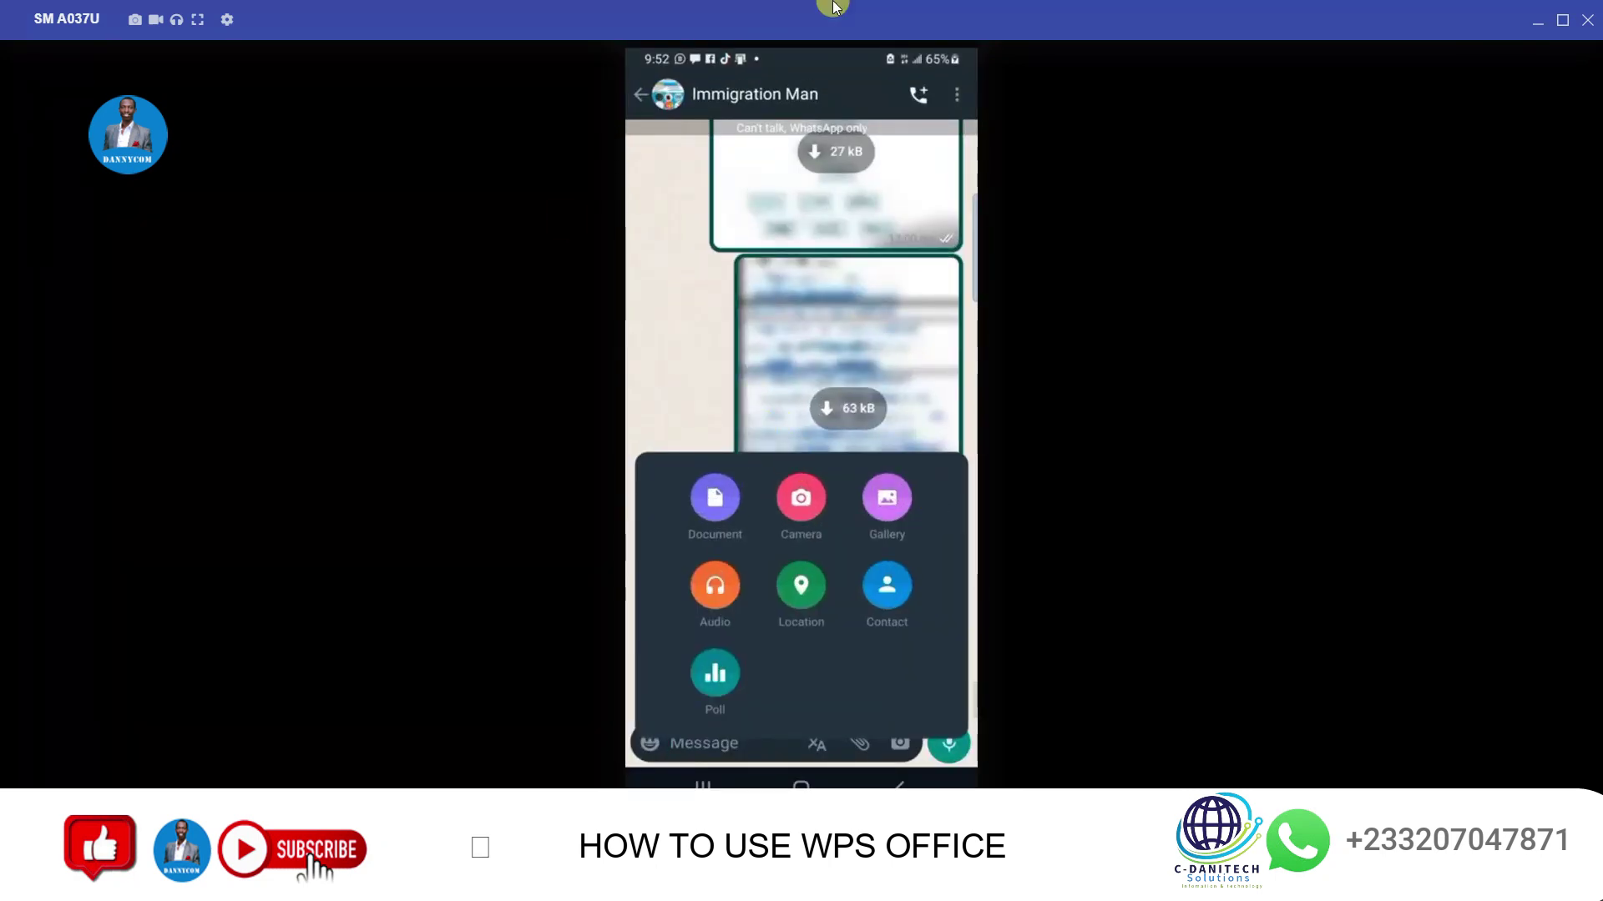
left_click(620, 351)
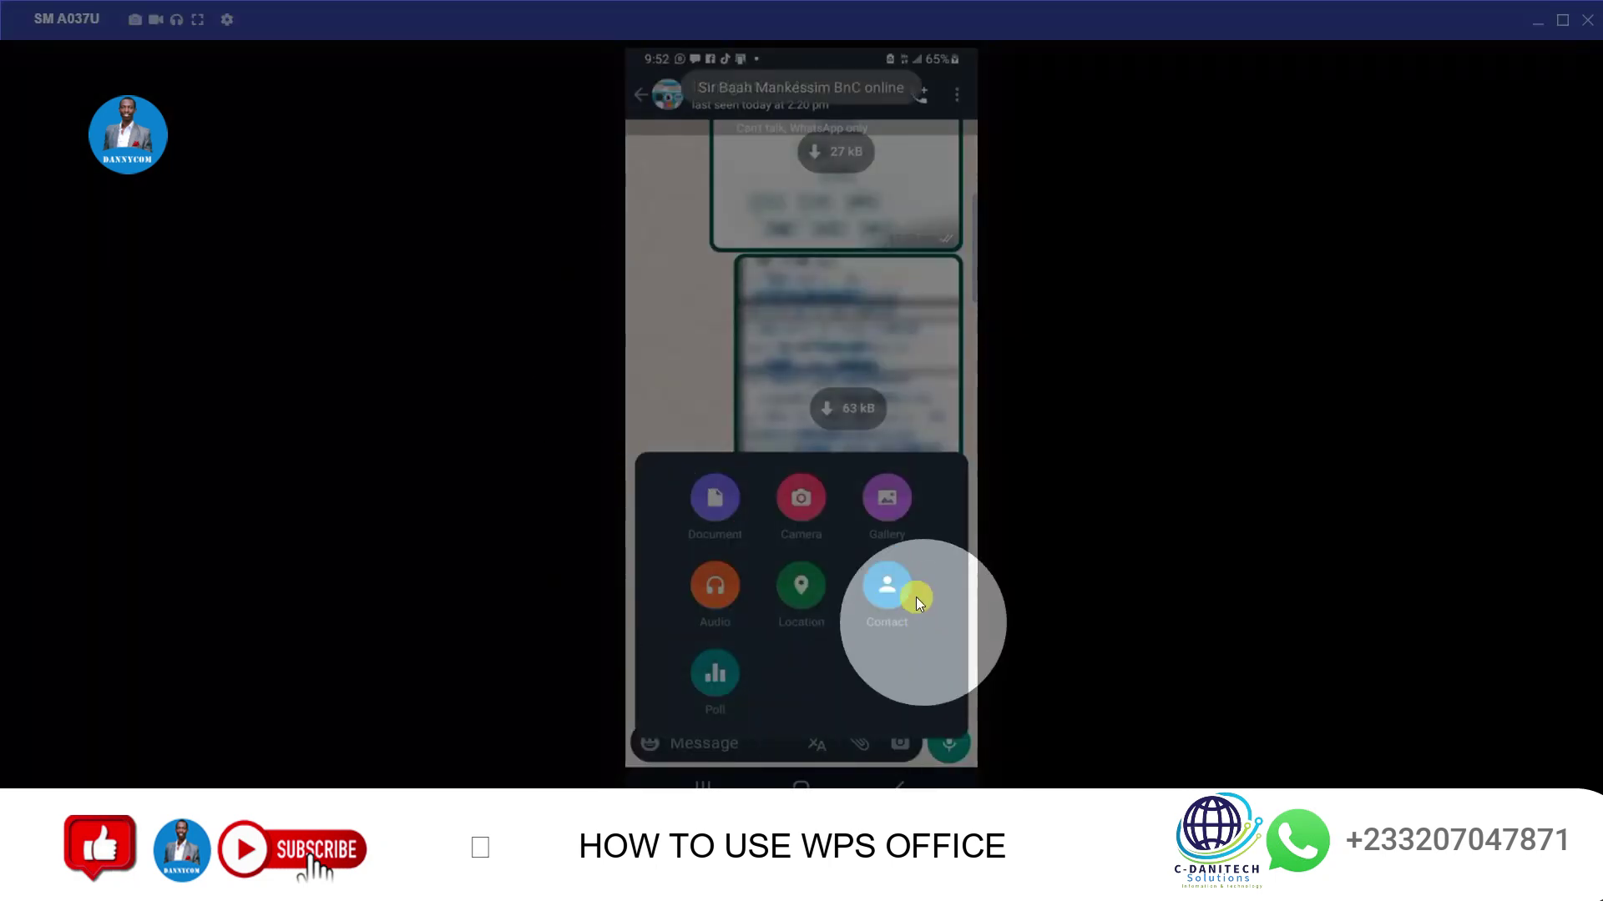
- Attach 'saving doc from wps.doc' from the phone's documents and send it in the chat
left_click(715, 504)
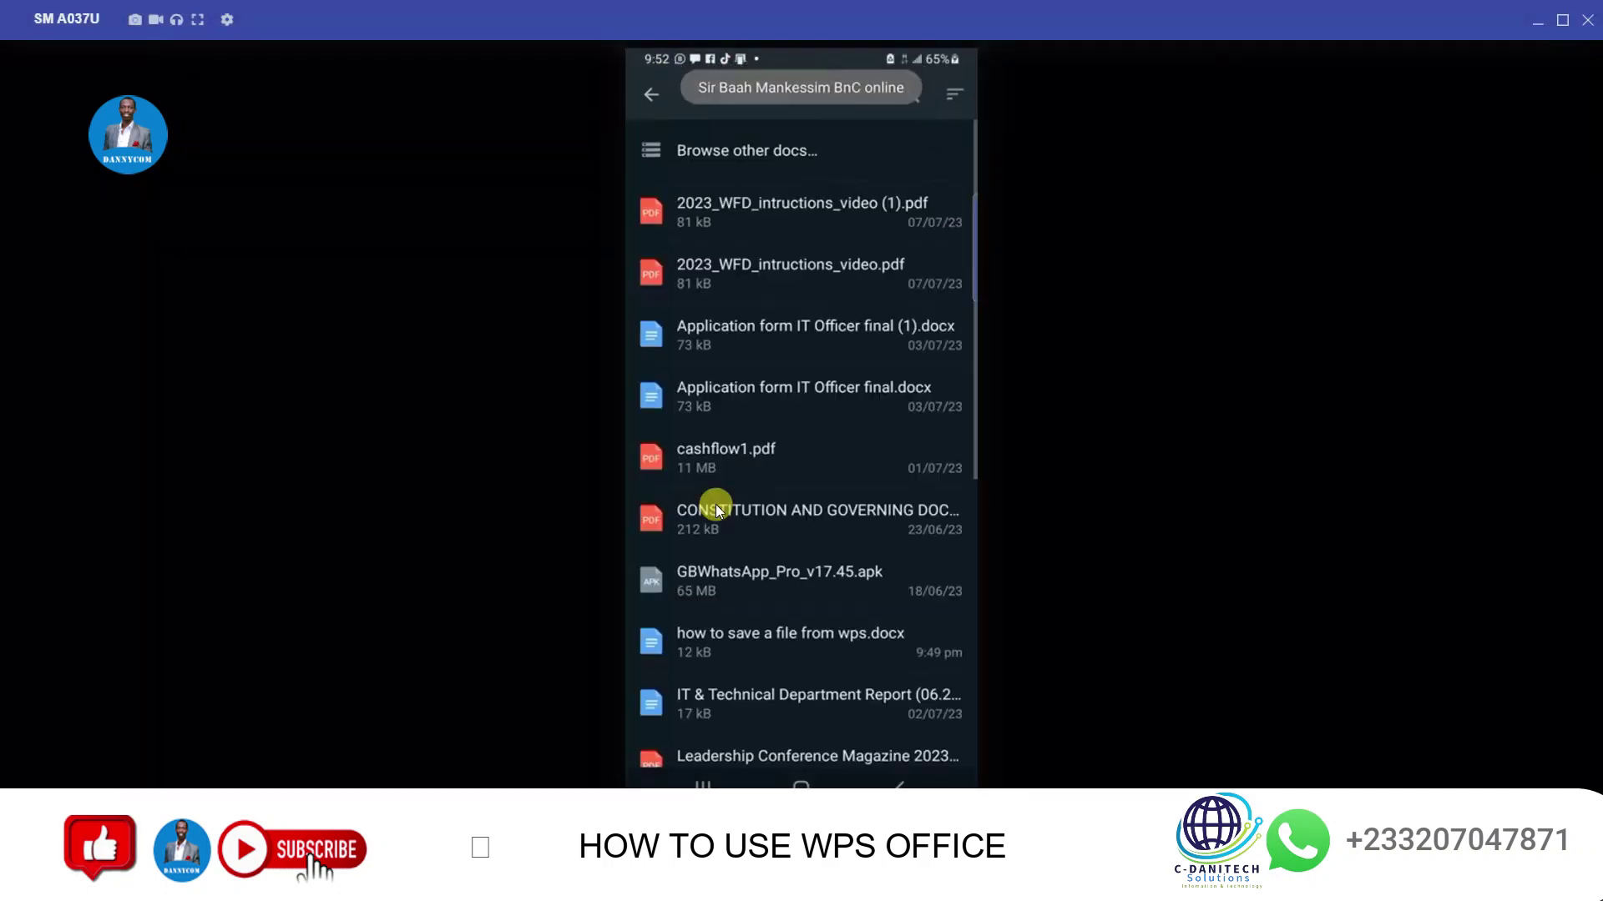
left_click(660, 147)
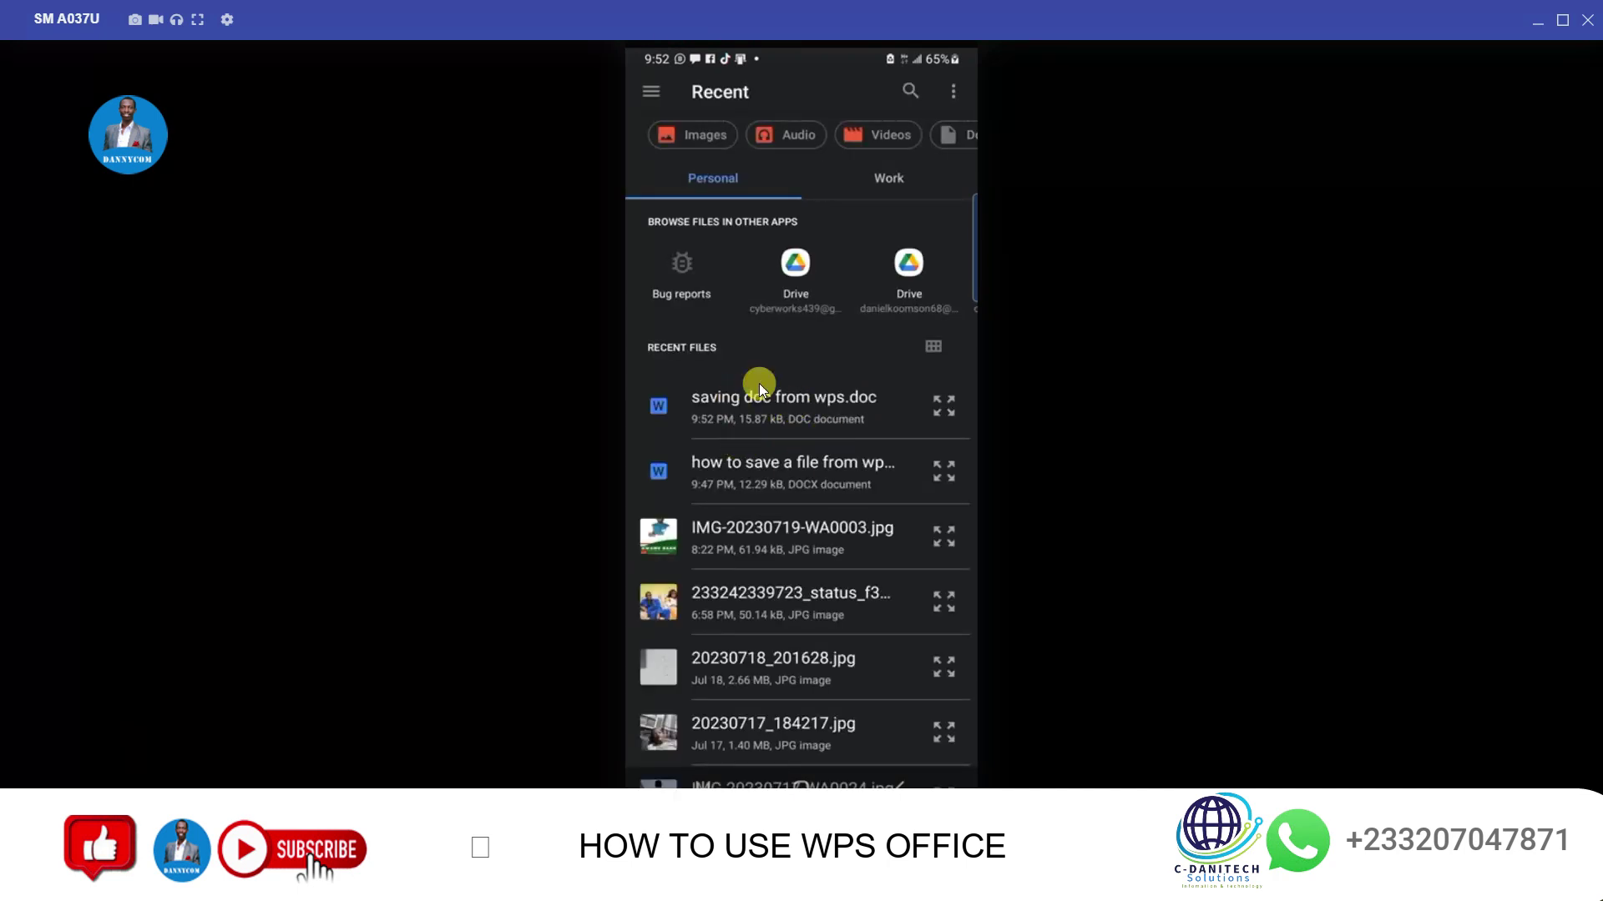
left_click(842, 409)
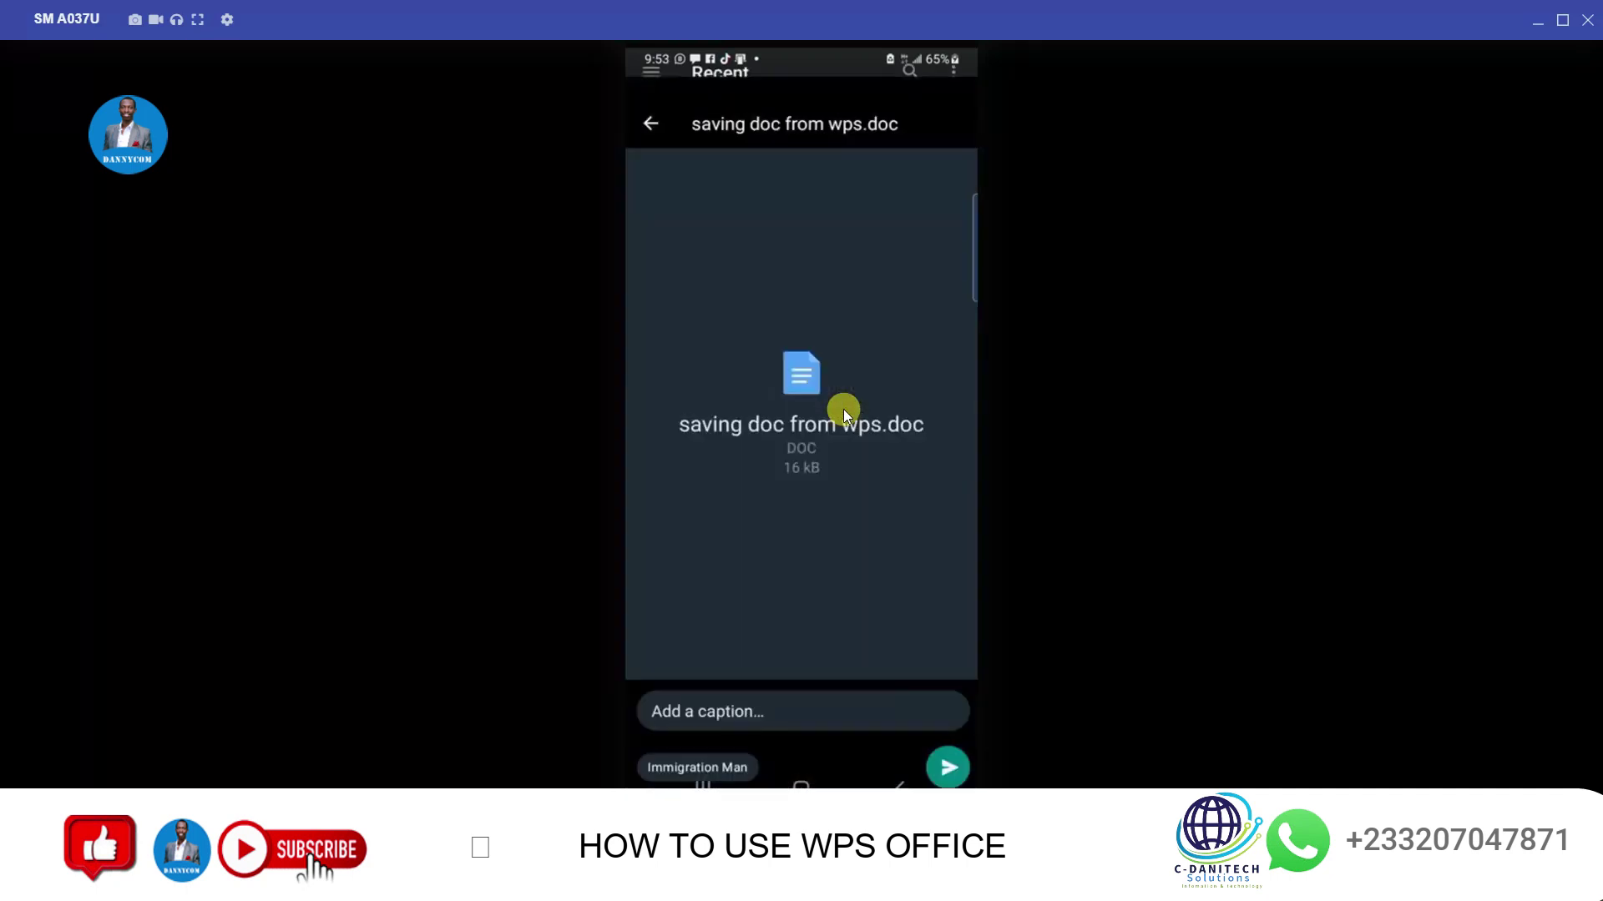
left_click(957, 751)
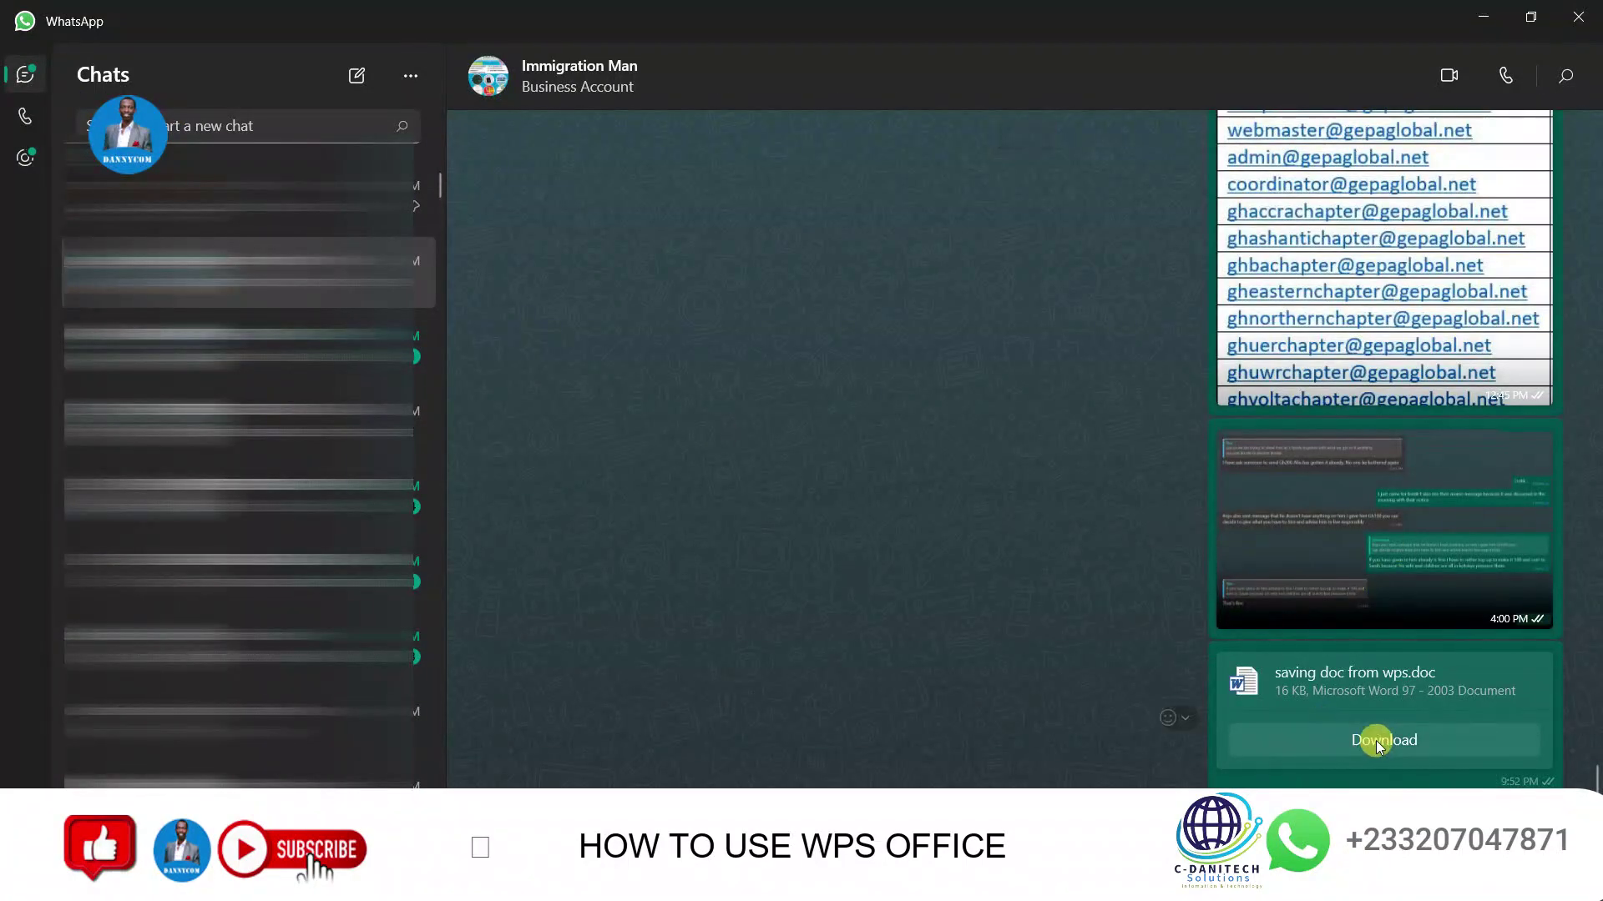
- Download the 'saving doc from wps.doc' attachment in WhatsApp Desktop and open it in Word
left_click(1377, 740)
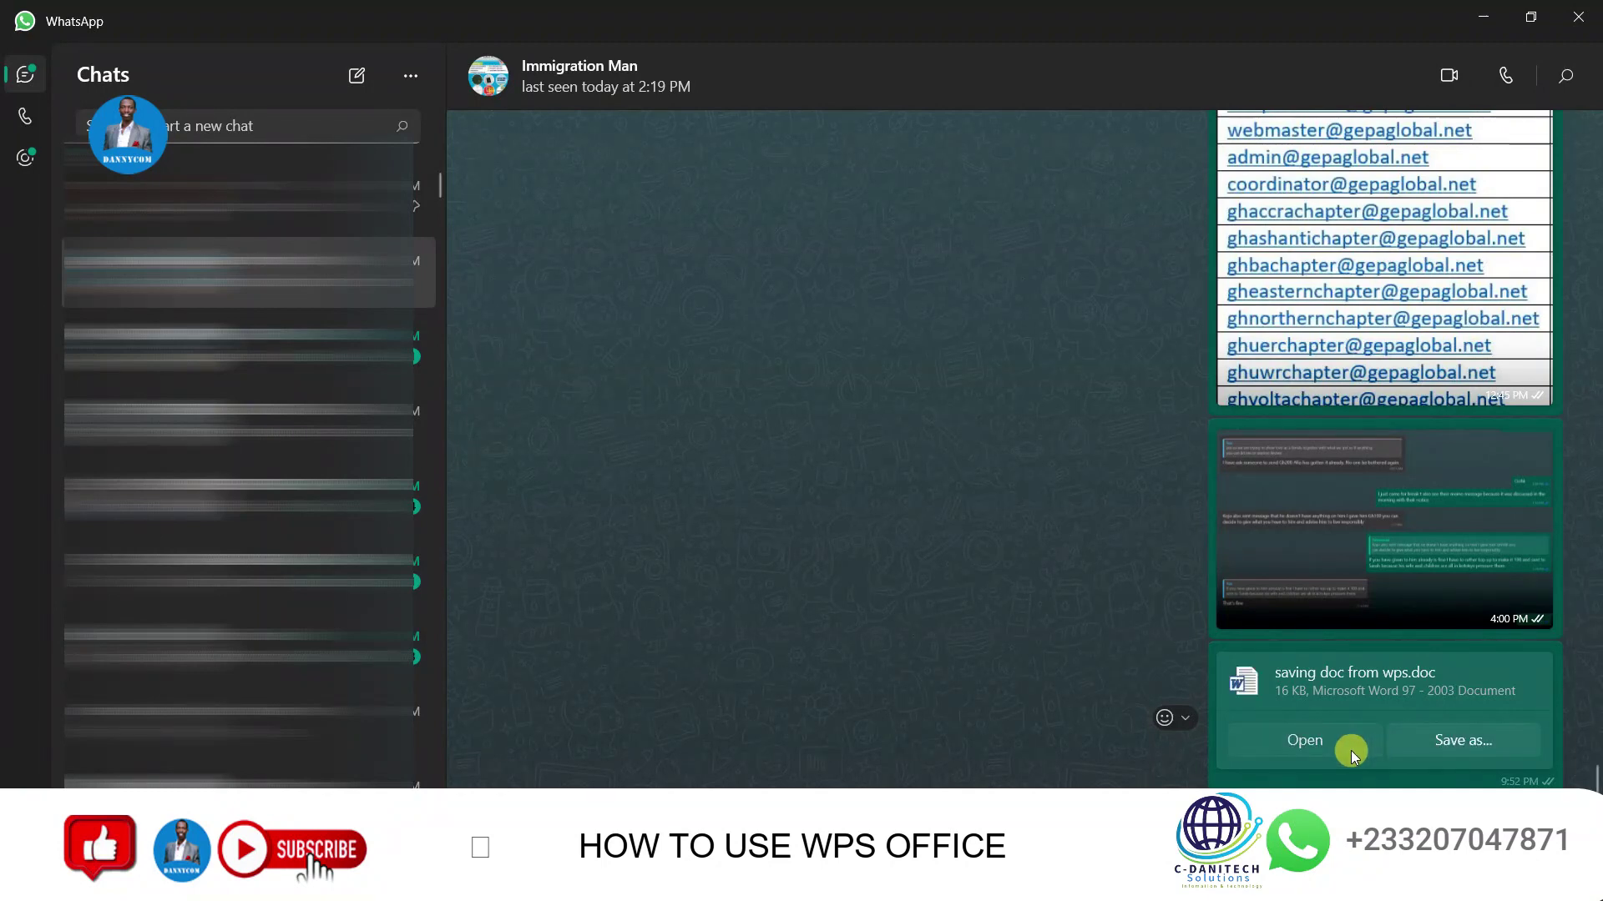
left_click(1339, 749)
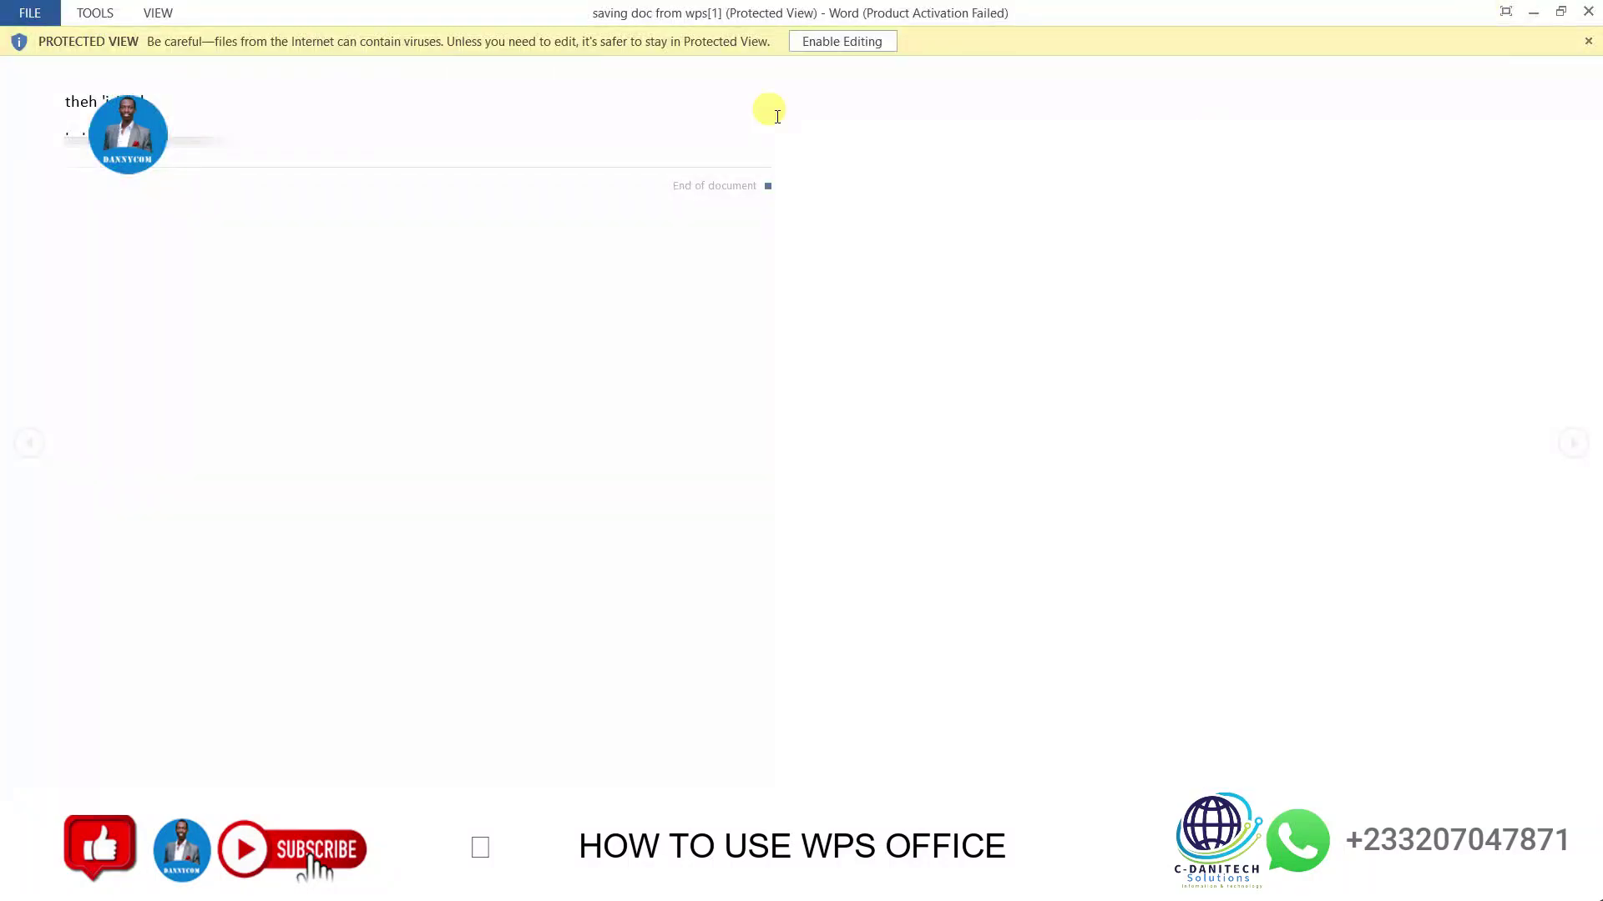
- Dismiss the activation notice, maximise the Word window and leave Protected View
left_click(845, 40)
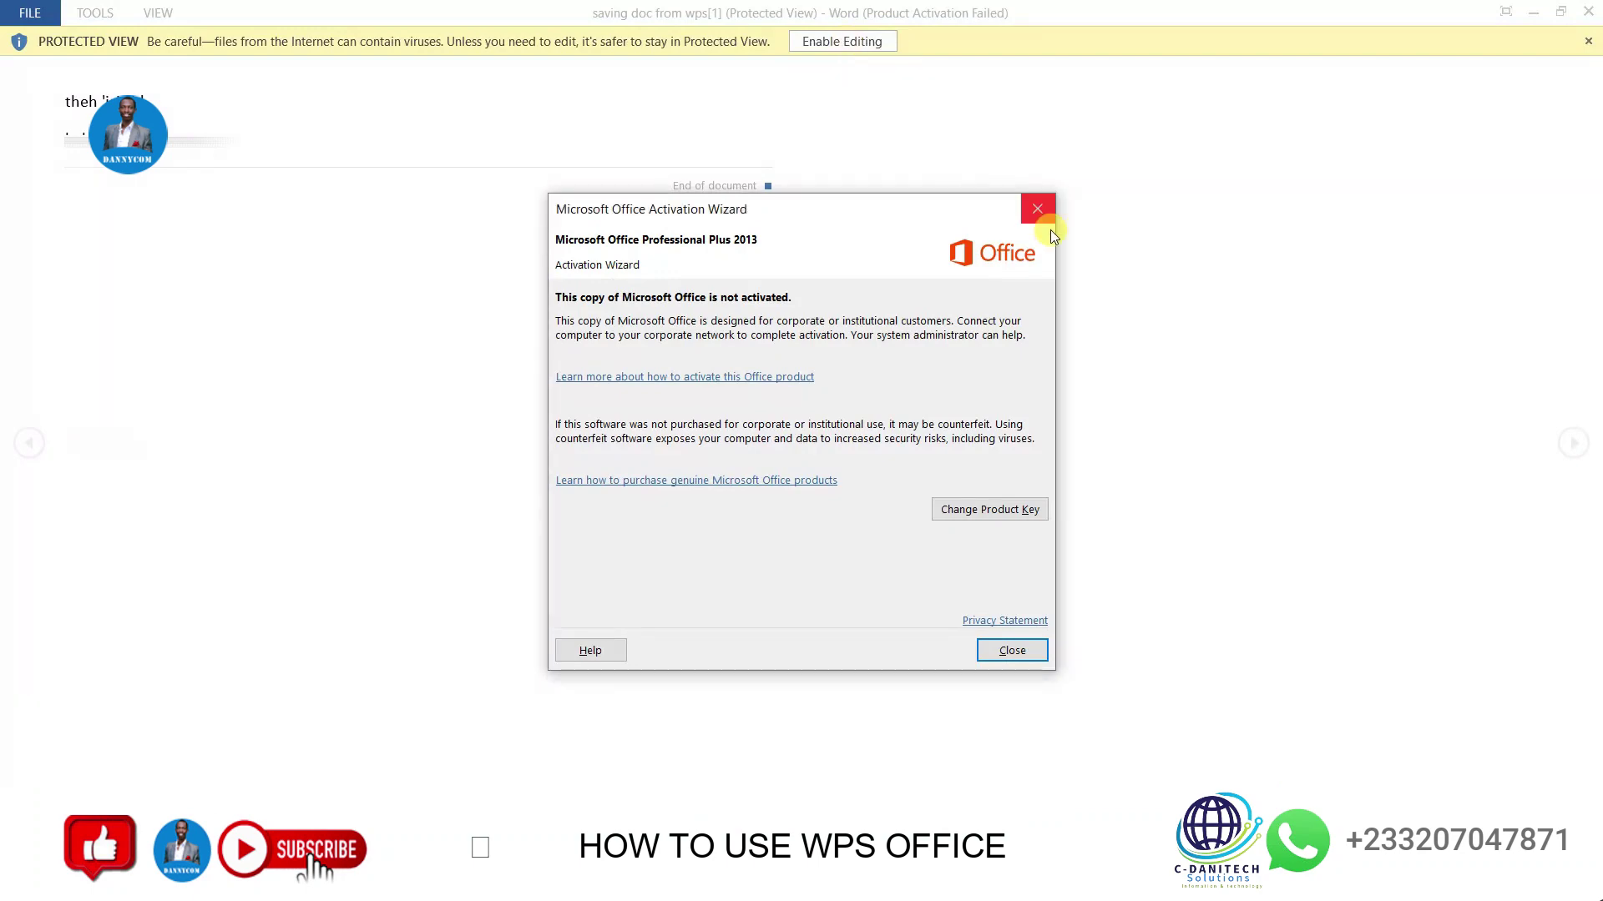
left_click(1037, 209)
double_click(759, 12)
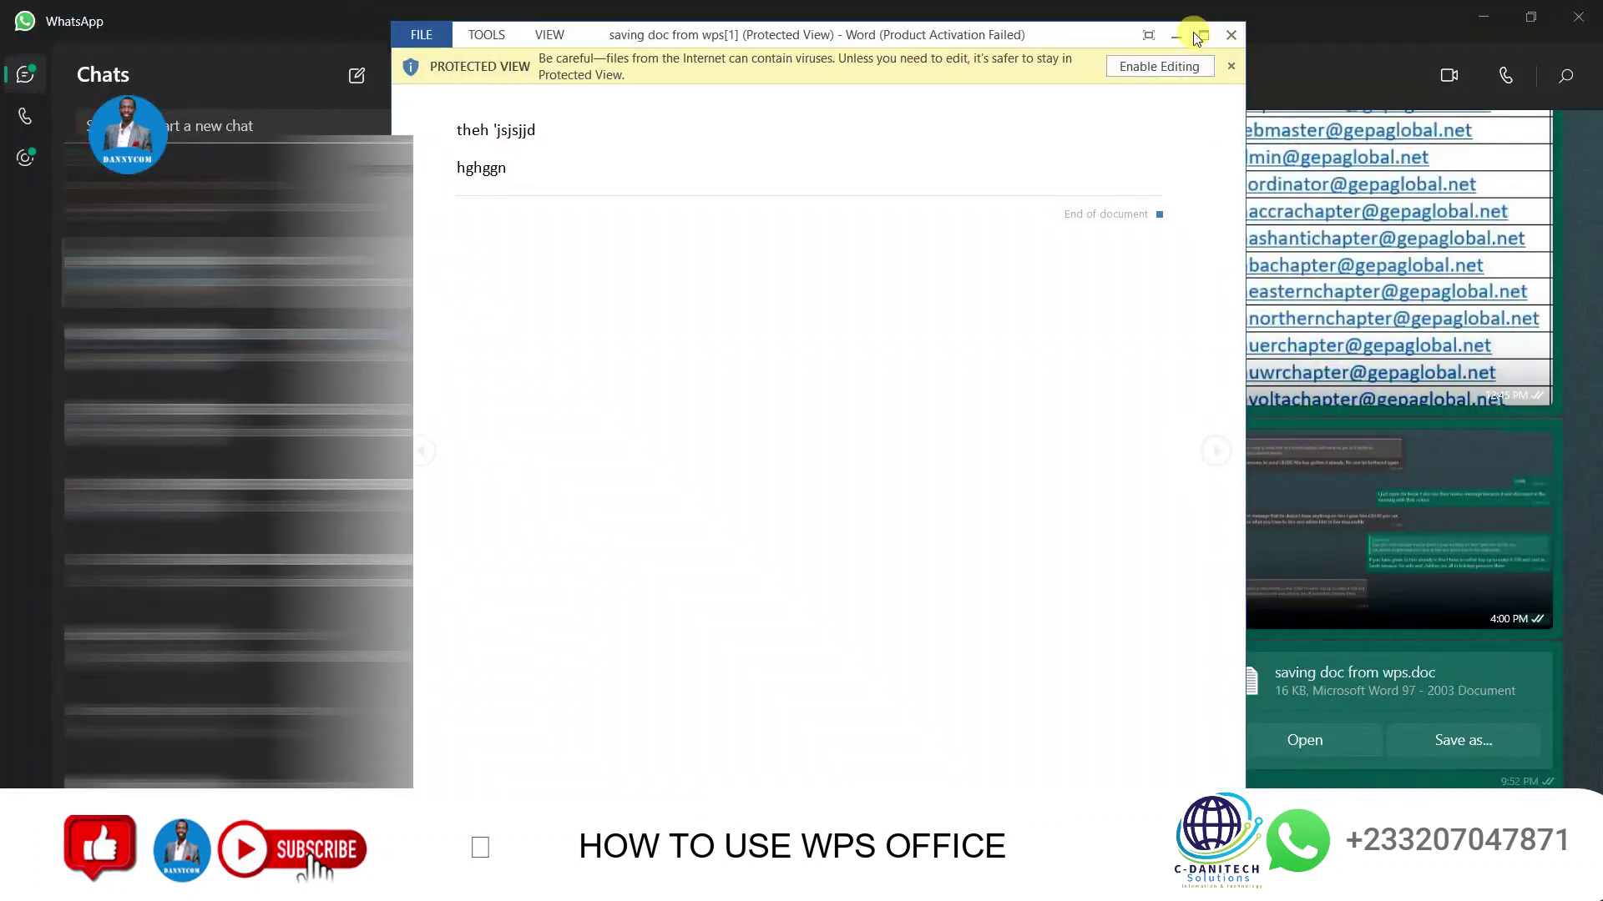
left_click(1192, 32)
left_click(813, 50)
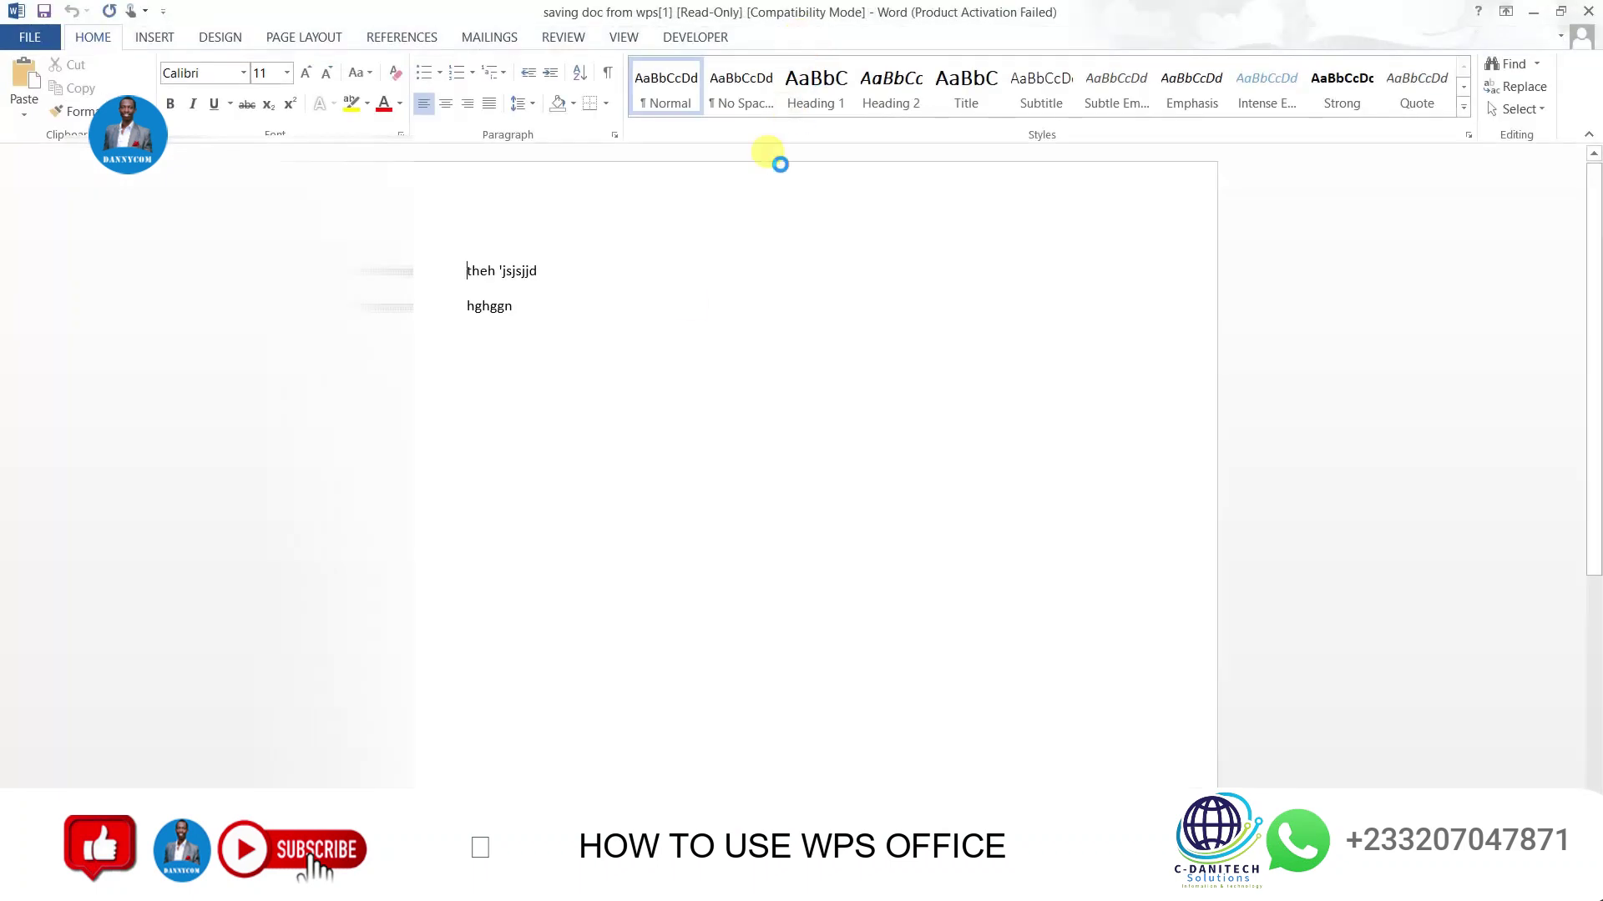
- Select both test lines of text, then deselect them
left_click(531, 374)
left_click_drag(531, 373, 422, 231)
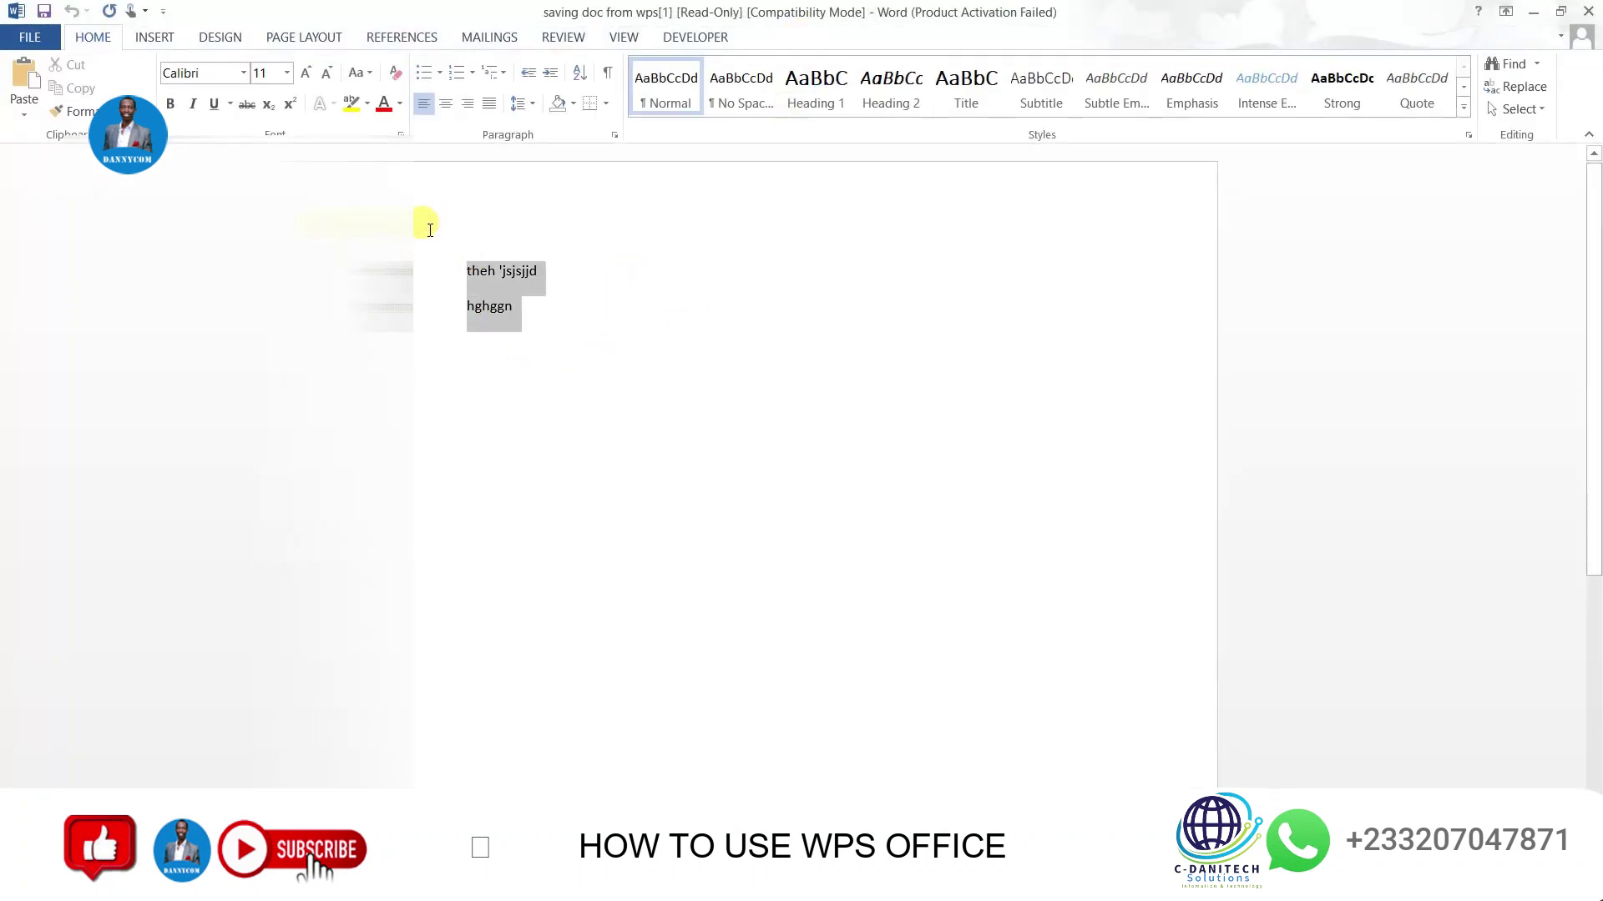
left_click(537, 312)
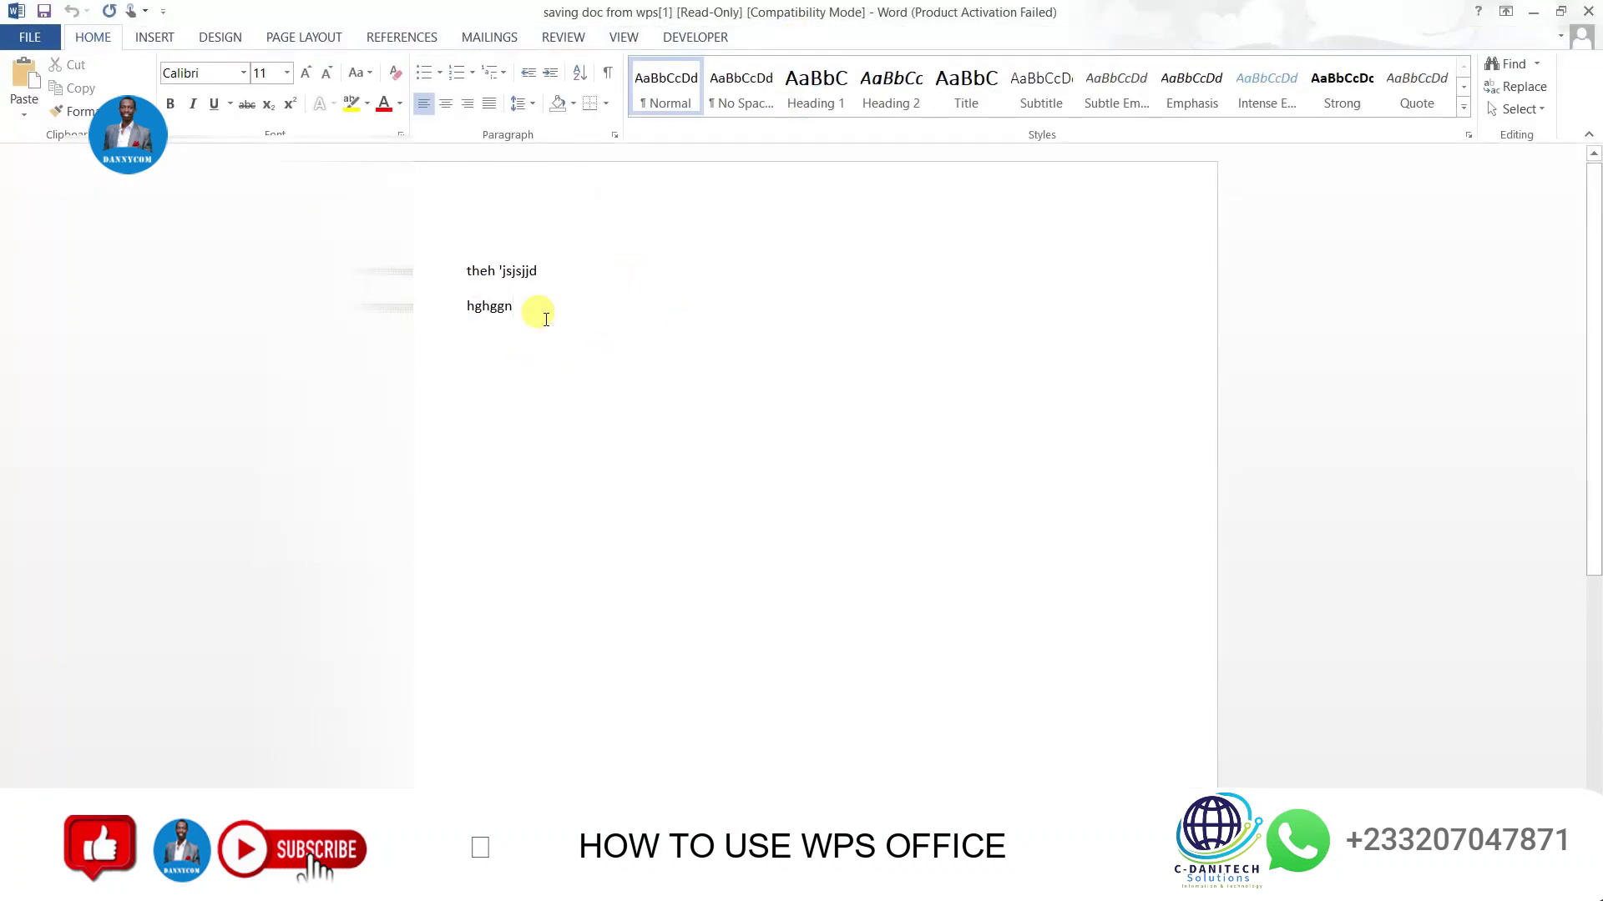